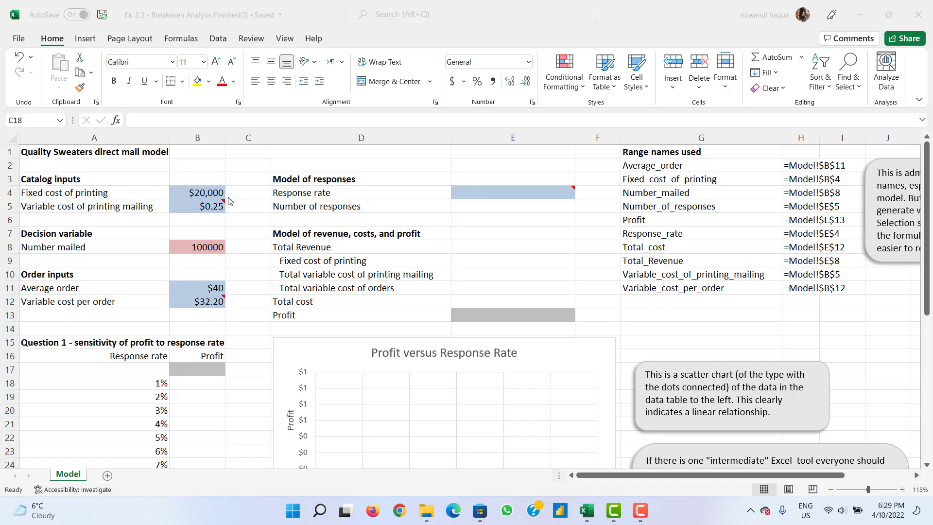
Step: Examine the catalog inputs, decision variable and order inputs in column B, including the notes on the variable cost cells
{"action": "scroll", "coordinate": [230, 201], "scroll_direction": "down", "scroll_amount": 2}
{"action": "scroll", "coordinate": [229, 201], "scroll_direction": "up", "scroll_amount": 2}
{"action": "left_click", "coordinate": [640, 510]}
{"action": "left_click", "coordinate": [195, 192]}
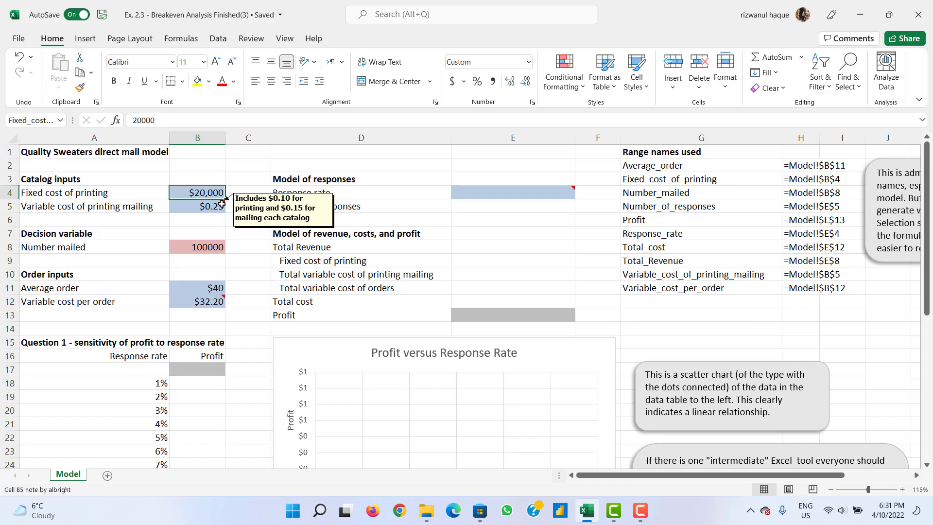
{"action": "left_click", "coordinate": [249, 188]}
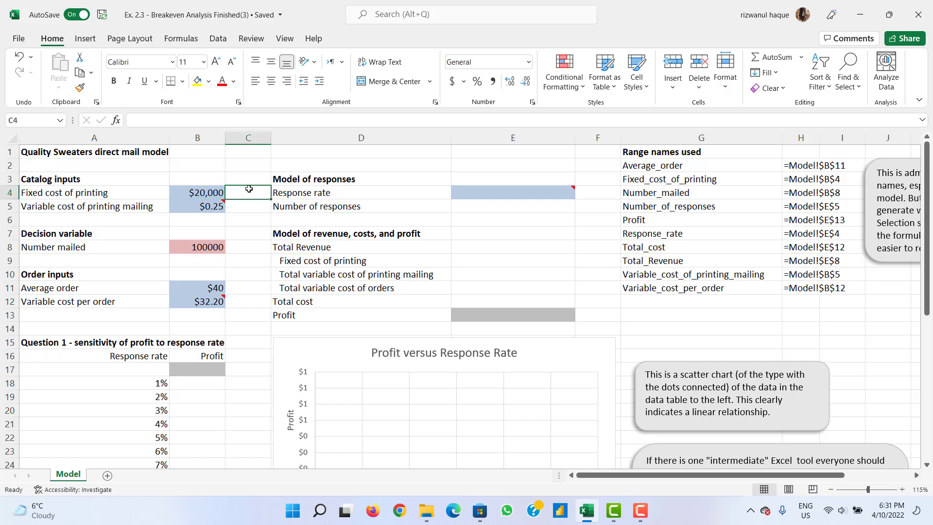
{"action": "left_click", "coordinate": [254, 167]}
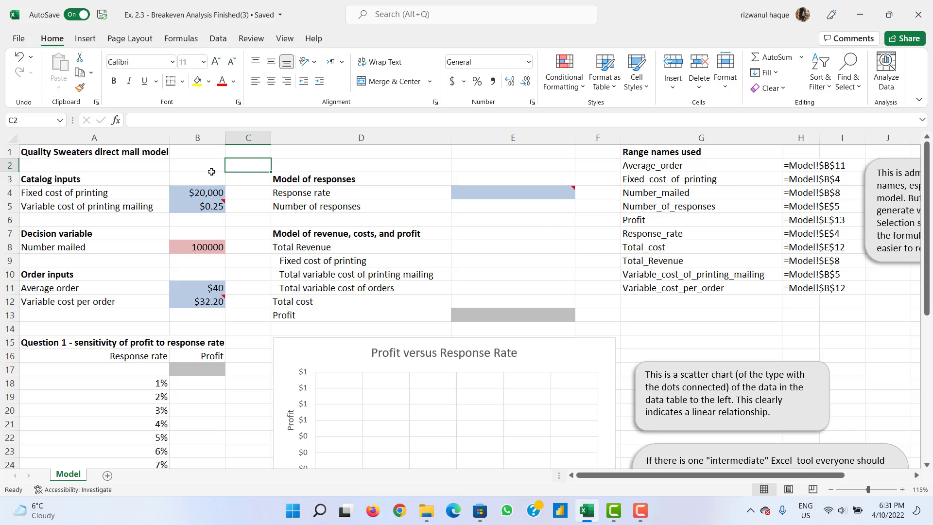
{"action": "double_click", "coordinate": [202, 206]}
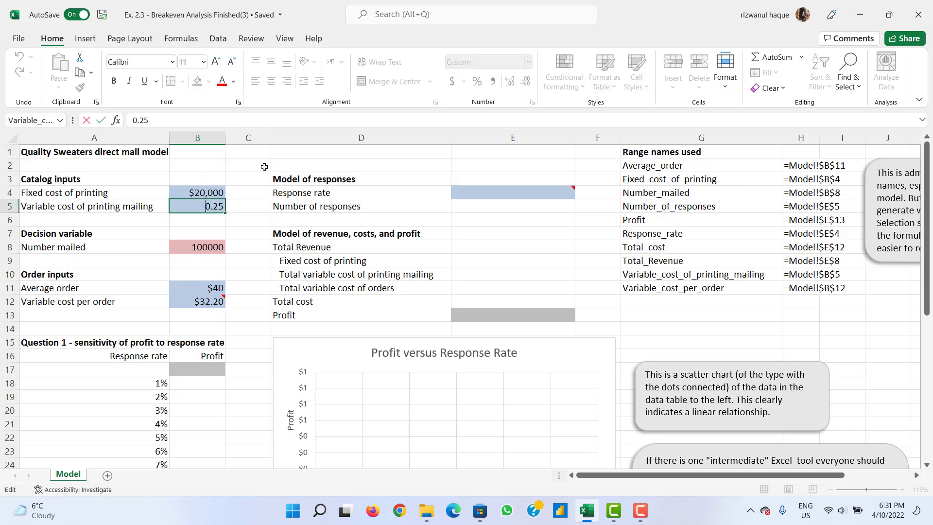
{"action": "left_click", "coordinate": [264, 166]}
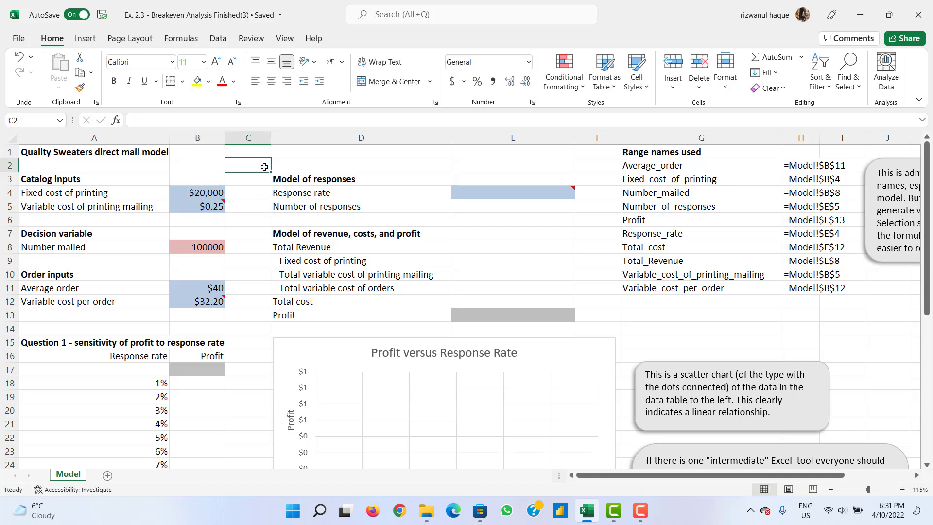
{"action": "left_click", "coordinate": [243, 179]}
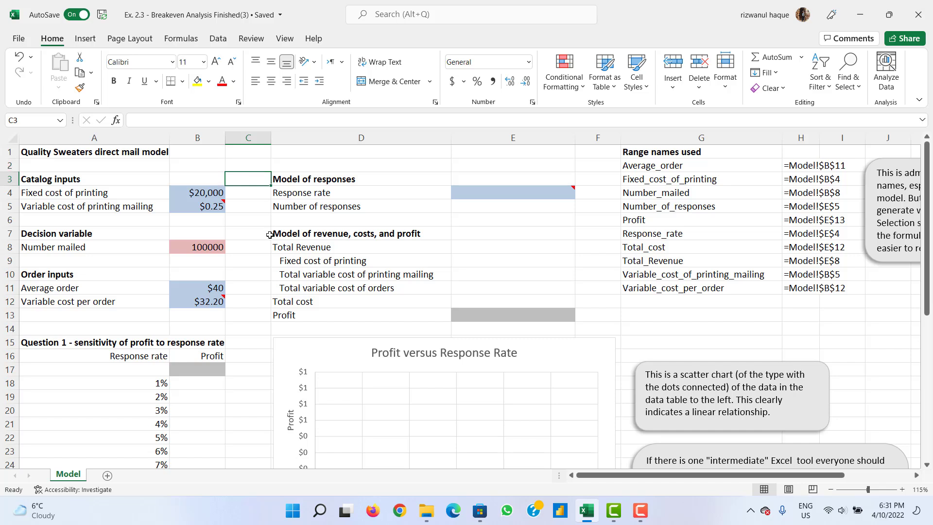
{"action": "mouse_move", "coordinate": [197, 211]}
{"action": "mouse_move", "coordinate": [189, 304]}
{"action": "left_click", "coordinate": [199, 300]}
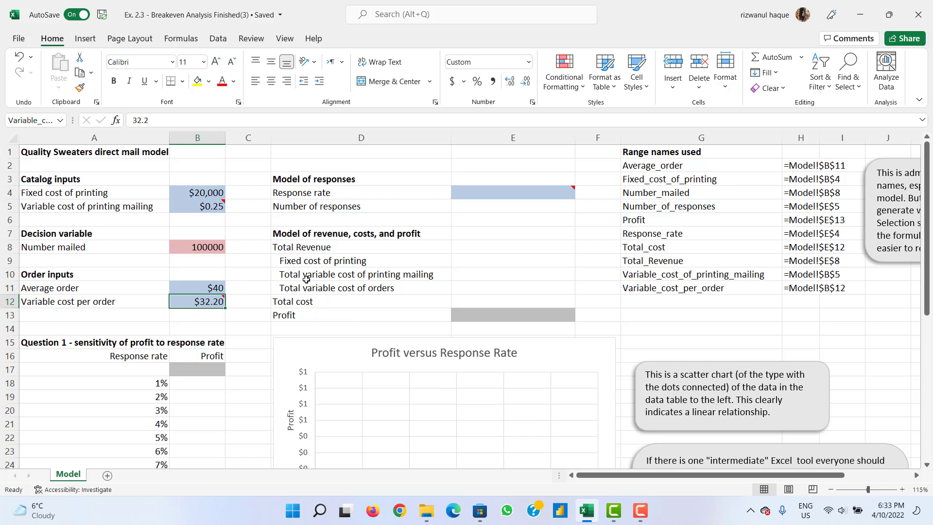
{"action": "left_click", "coordinate": [525, 194]}
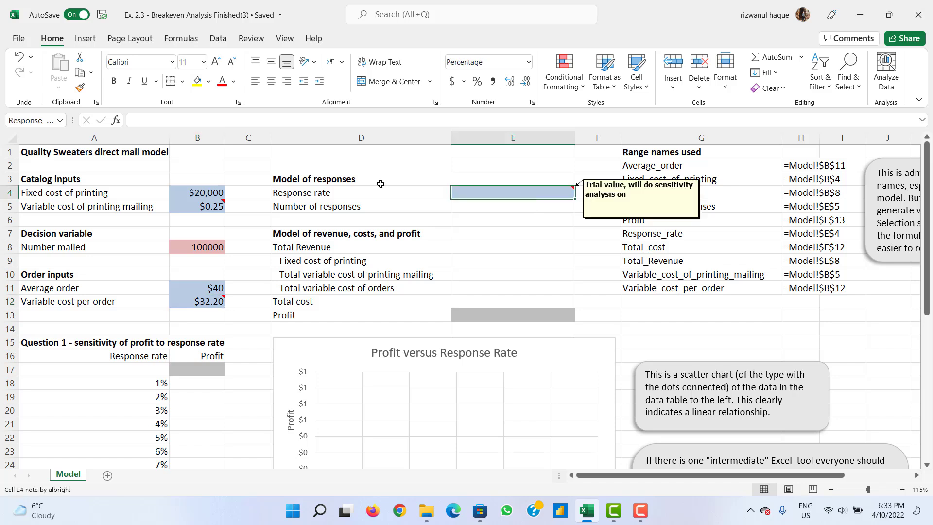
{"action": "double_click", "coordinate": [516, 191]}
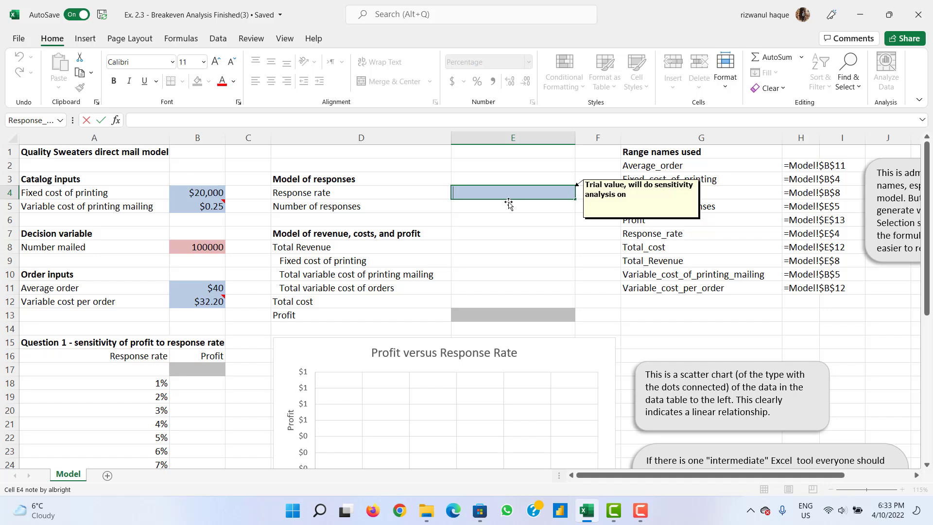
{"action": "key", "text": "Return"}
{"action": "left_click", "coordinate": [483, 193]}
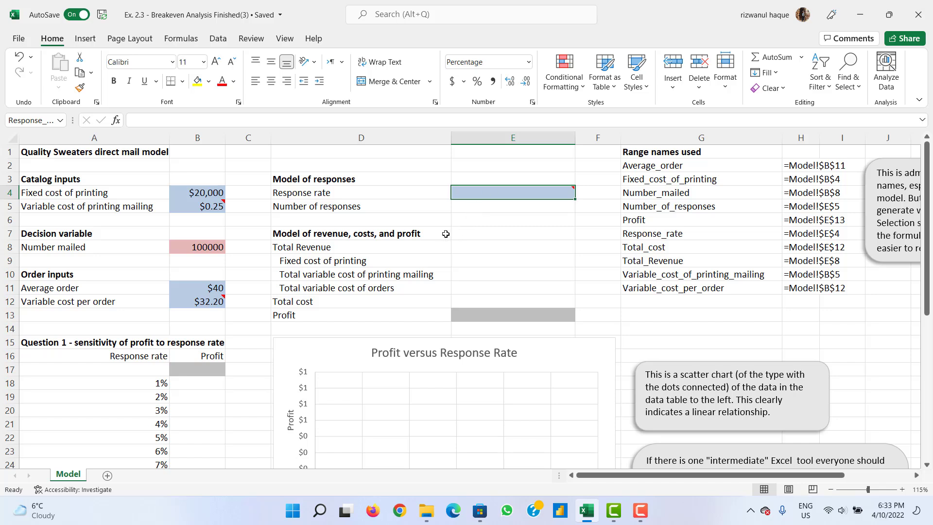
{"action": "left_click", "coordinate": [480, 247]}
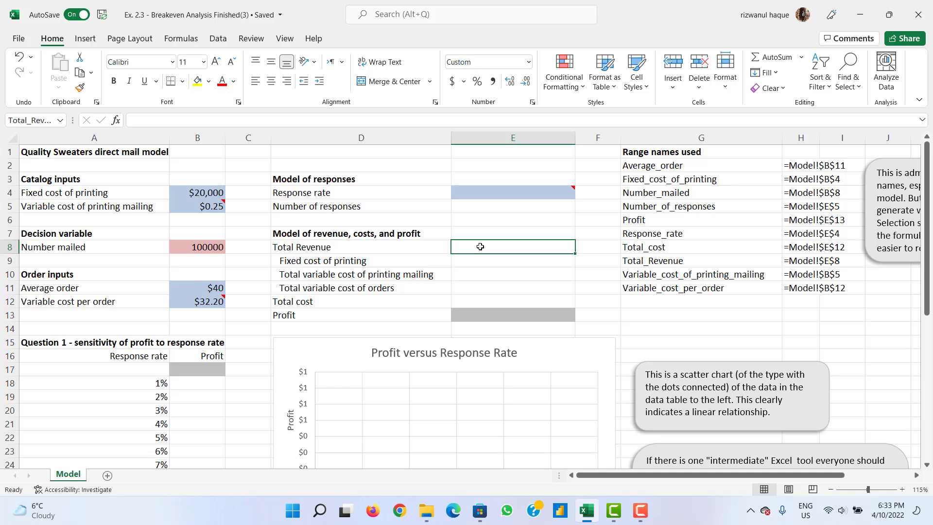
{"action": "double_click", "coordinate": [480, 246]}
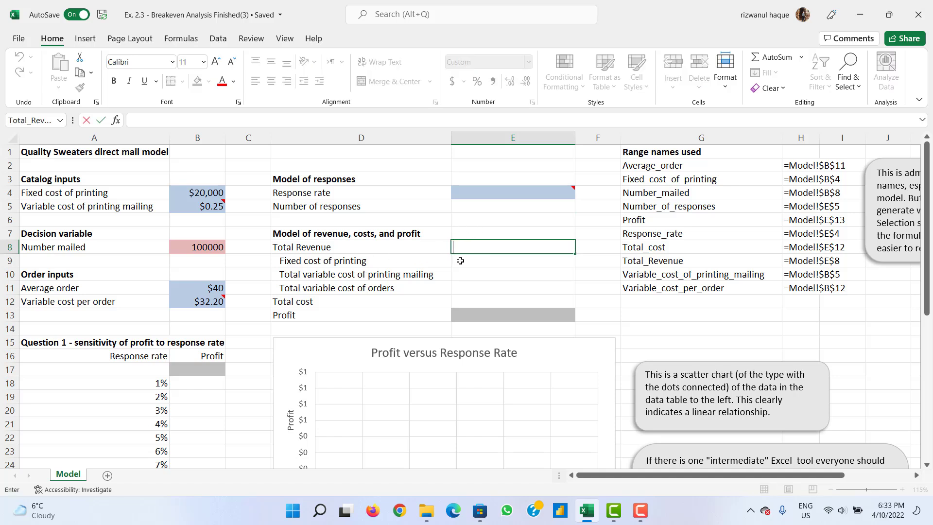
{"action": "left_click", "coordinate": [474, 262]}
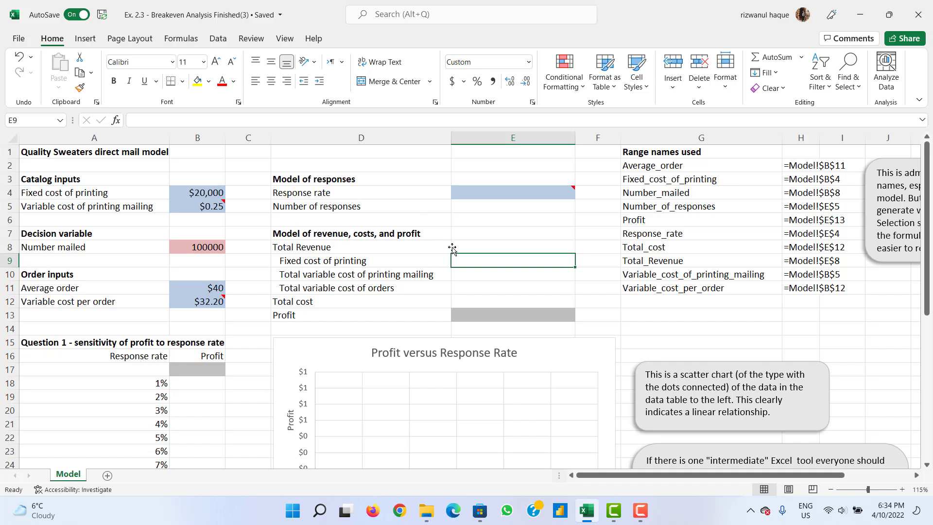
Step: Set the trial response rate in cell E4 to 4%
{"action": "double_click", "coordinate": [484, 194]}
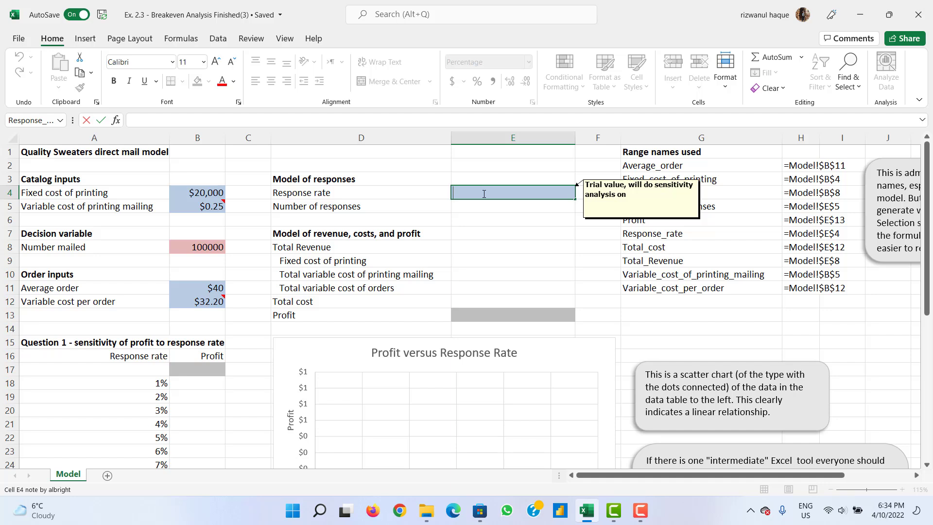
{"action": "type", "text": "4"}
{"action": "key", "text": "Return"}
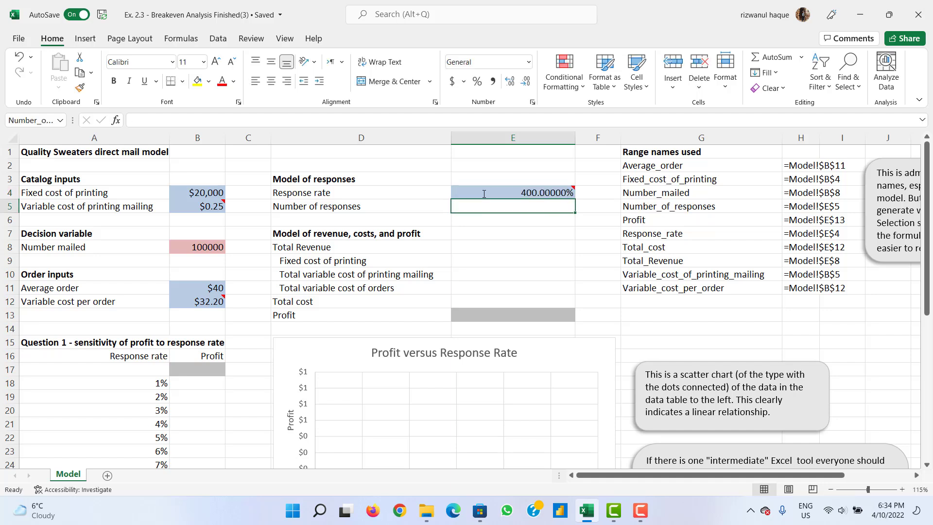
{"action": "left_click", "coordinate": [535, 193]}
{"action": "double_click", "coordinate": [556, 194]}
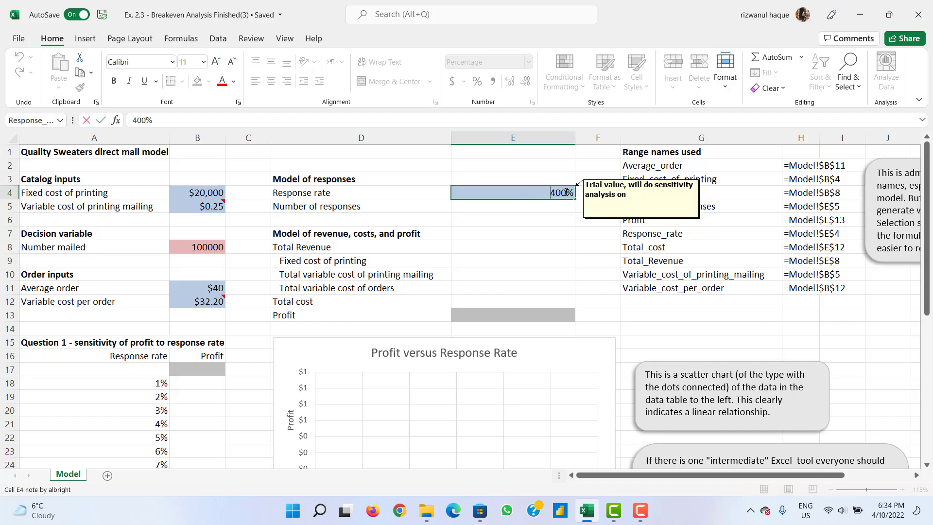
{"action": "key", "text": "BackSpace"}
{"action": "key", "text": "BackSpace"}
{"action": "key", "text": "Return"}
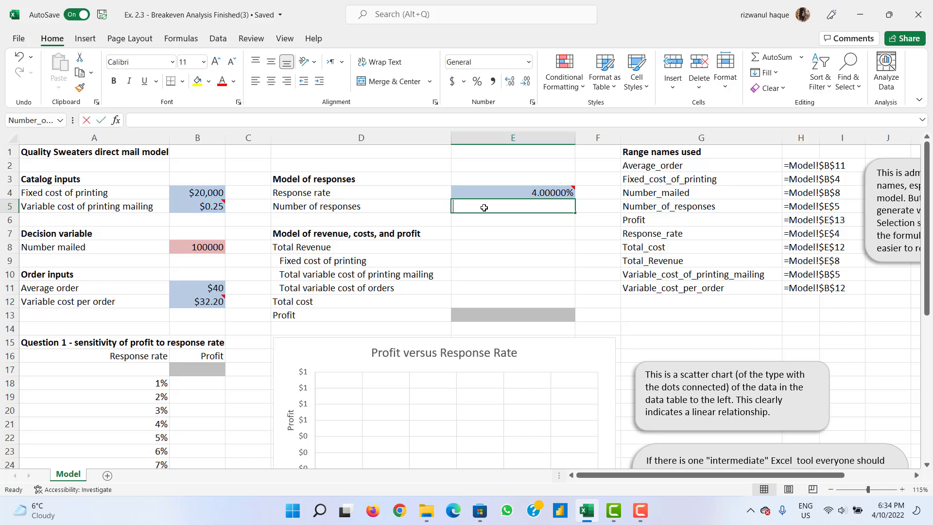
Step: Calculate the number of responses in E5 with the formula =Response_rate*Number_mailed
{"action": "double_click", "coordinate": [483, 207]}
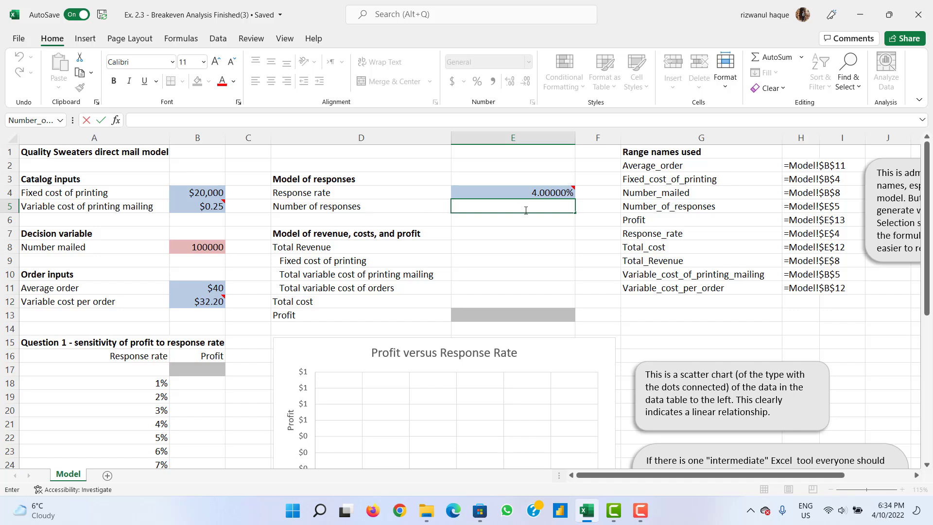
{"action": "type", "text": "="}
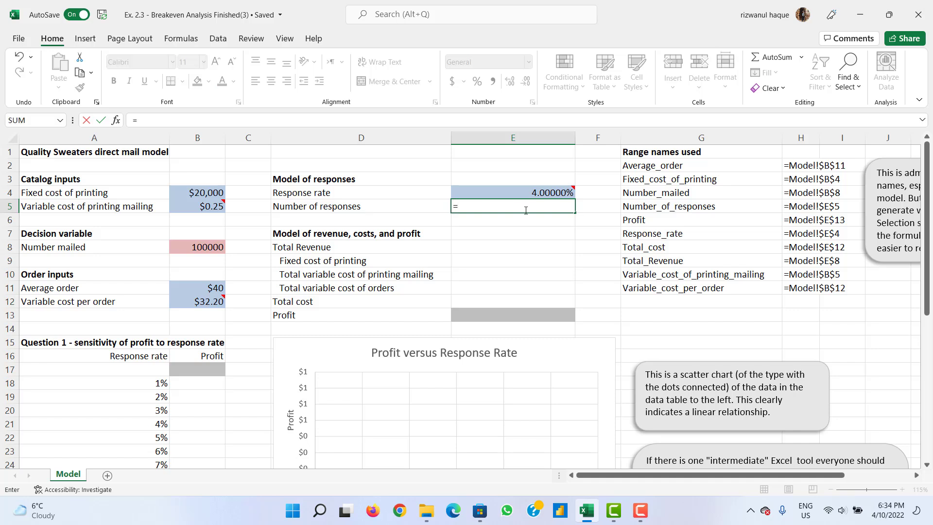
{"action": "left_click", "coordinate": [535, 193]}
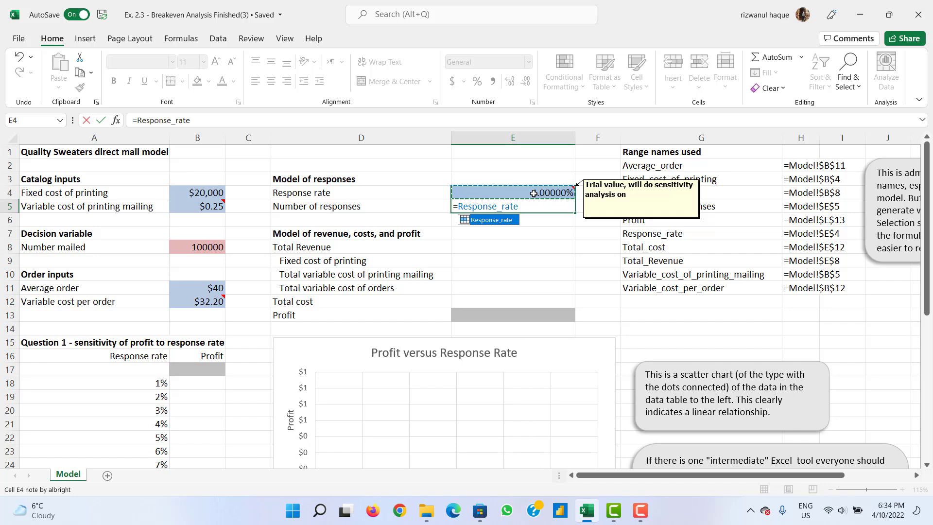
{"action": "type", "text": "*"}
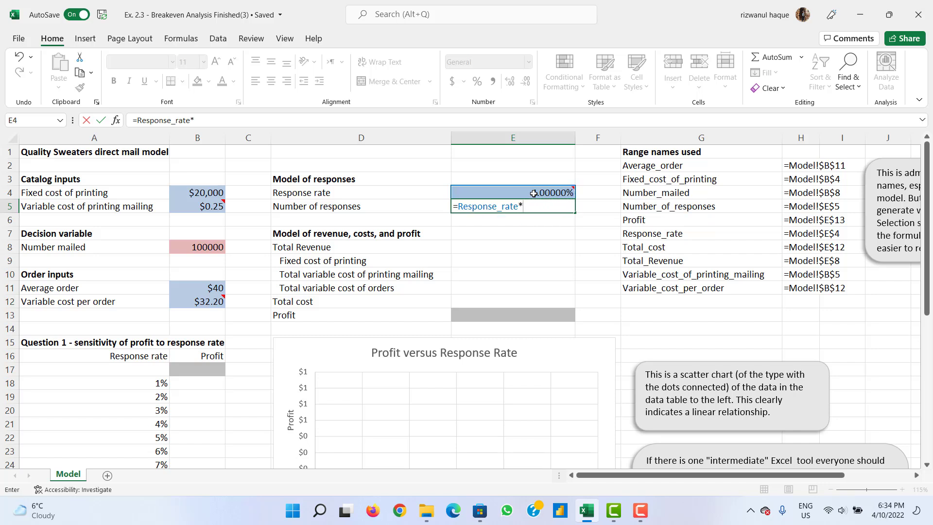
{"action": "left_click", "coordinate": [203, 248]}
{"action": "key", "text": "Return"}
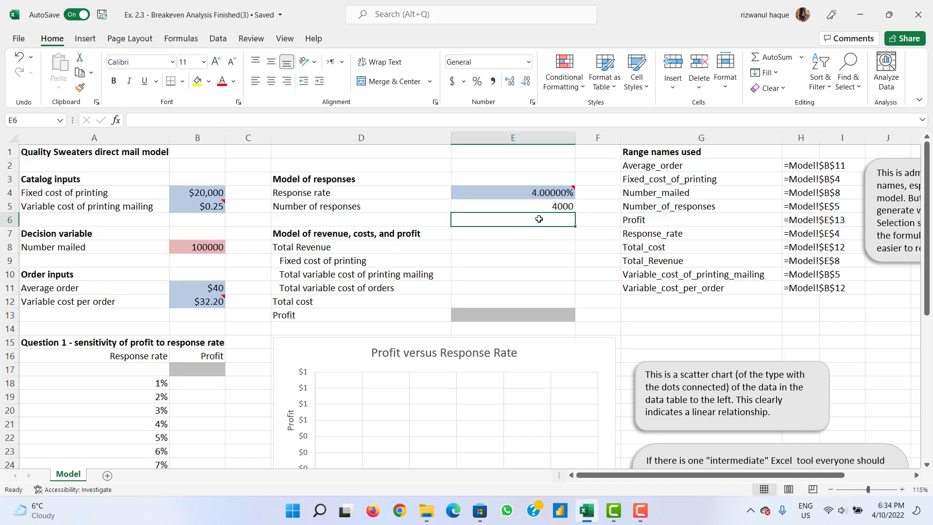
{"action": "left_click", "coordinate": [548, 206]}
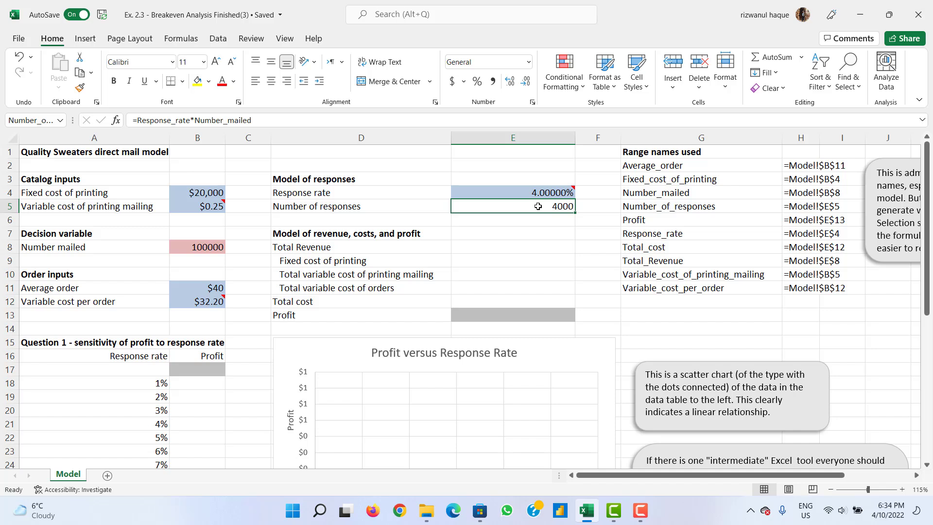
Step: Calculate total revenue in E8 with the formula =Number_of_responses*Average_order
{"action": "double_click", "coordinate": [499, 247]}
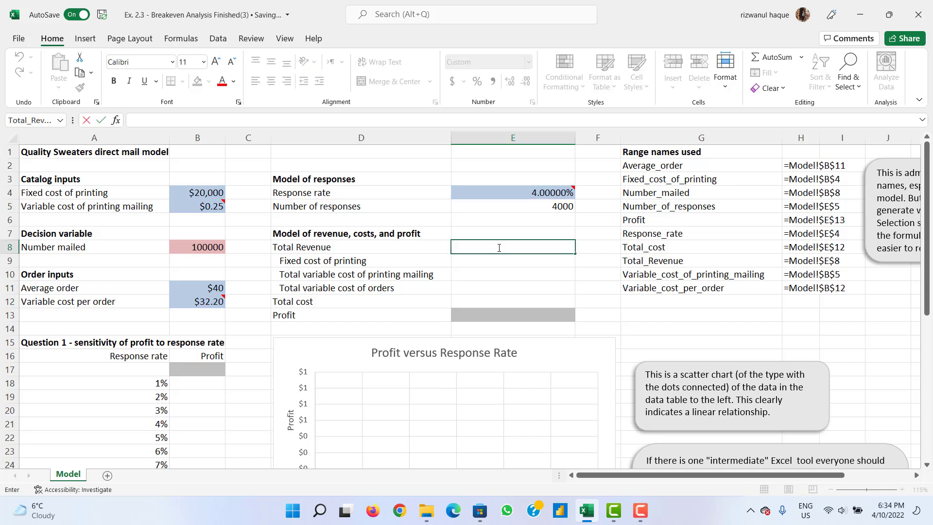
{"action": "type", "text": "="}
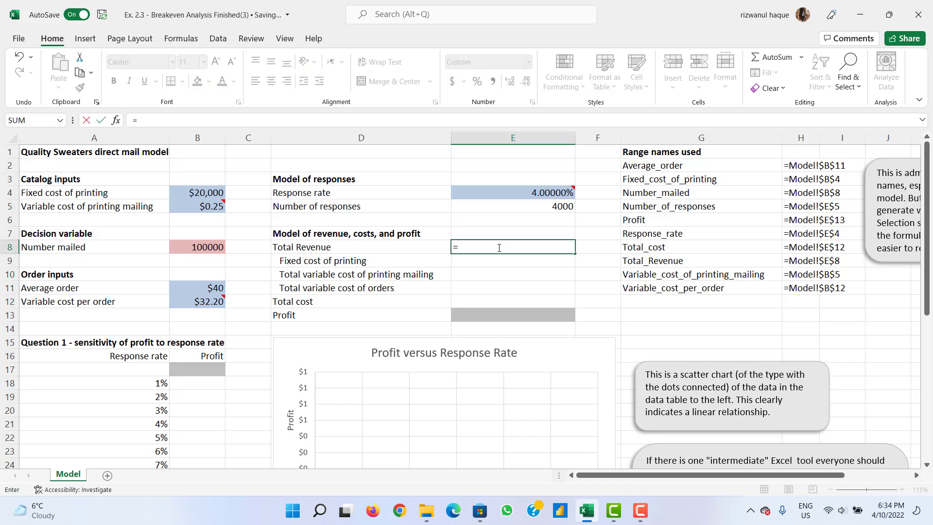
{"action": "left_click", "coordinate": [551, 206]}
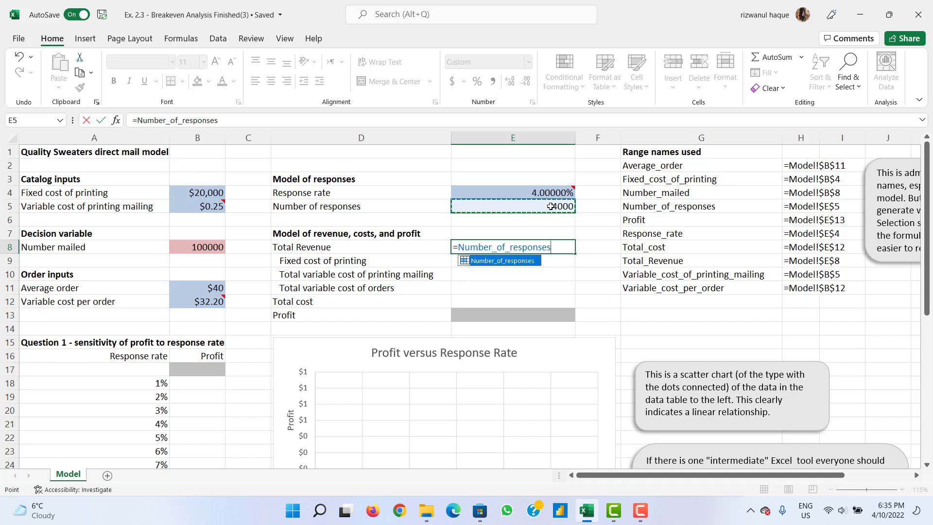
{"action": "type", "text": "*"}
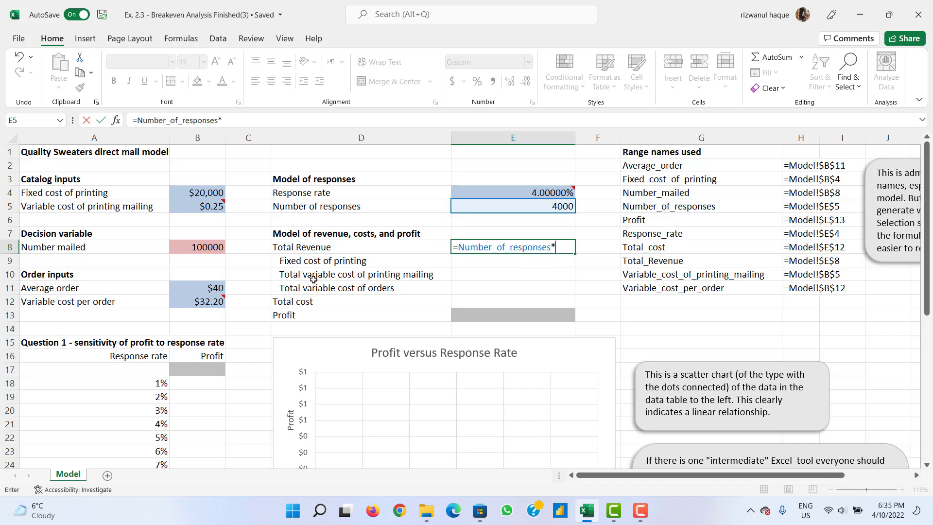
{"action": "left_click", "coordinate": [205, 287]}
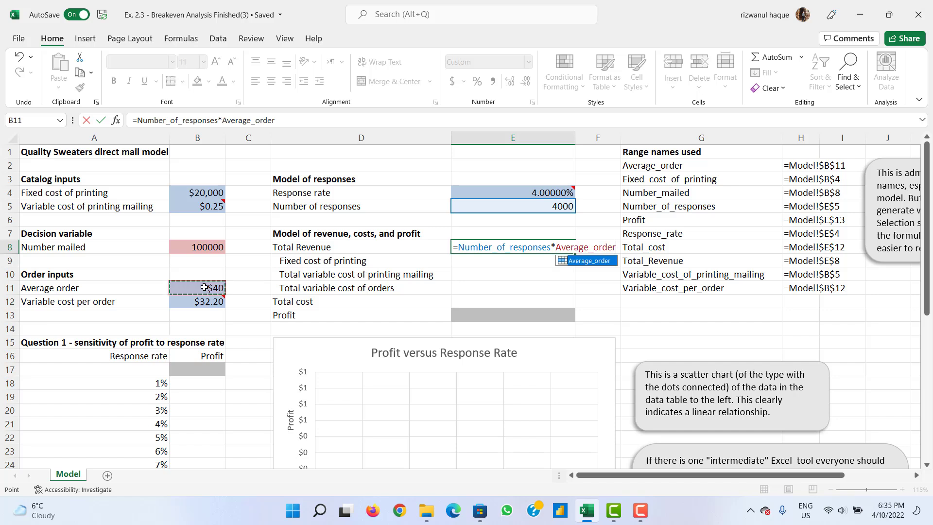
{"action": "key", "text": "Return"}
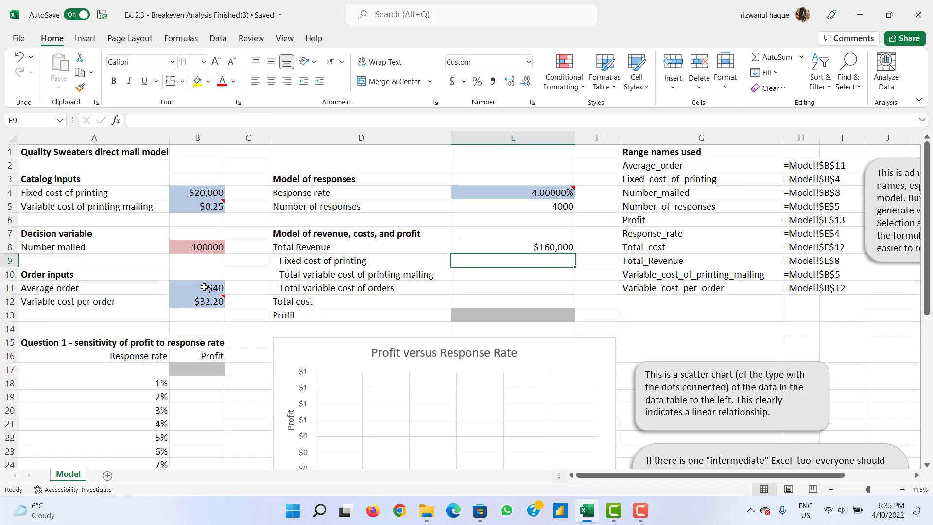
Step: Link the model's fixed cost of printing in E9 to the catalog input with =Fixed_cost_of_printing
{"action": "double_click", "coordinate": [495, 258]}
{"action": "type", "text": "="}
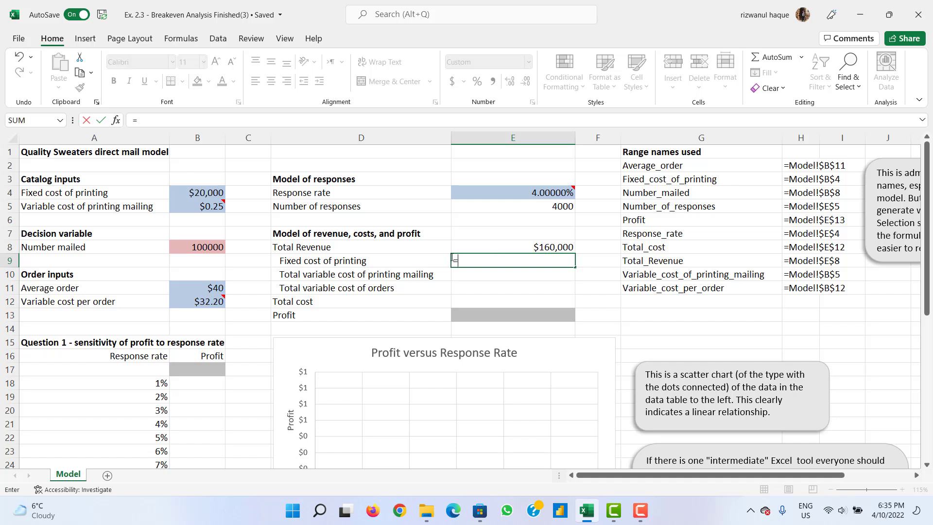
{"action": "left_click", "coordinate": [208, 193]}
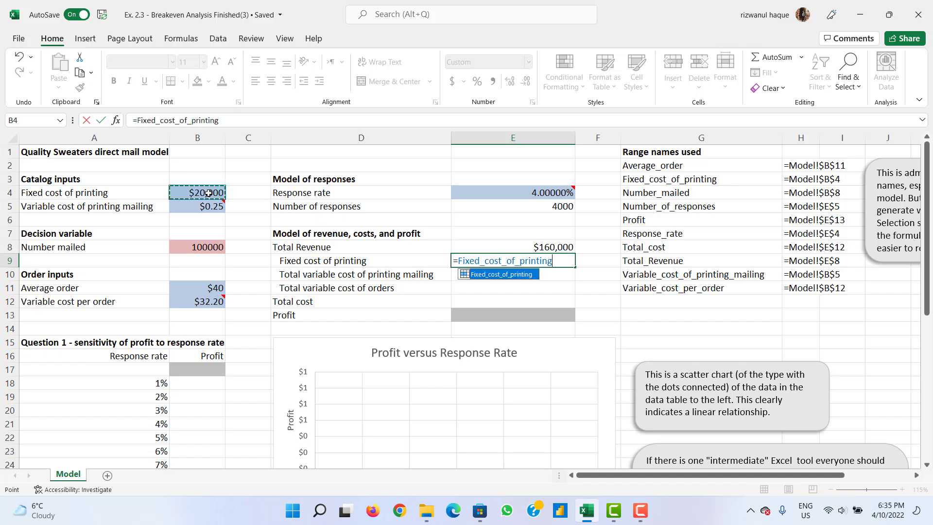
{"action": "key", "text": "Return"}
Step: Calculate the total variable cost of printing mailing in E10 with the formula =Number_mailed*Variable_cost_of_printing_mailing
{"action": "double_click", "coordinate": [518, 276]}
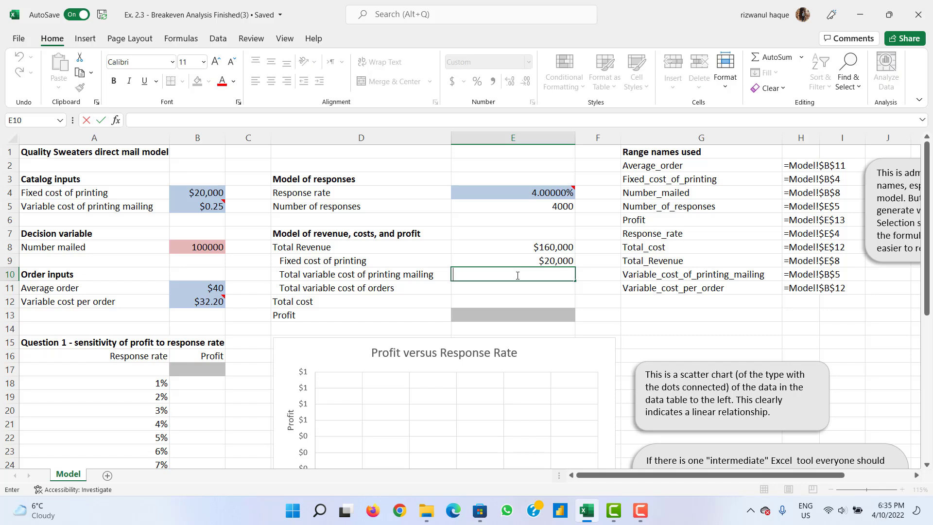
{"action": "type", "text": "="}
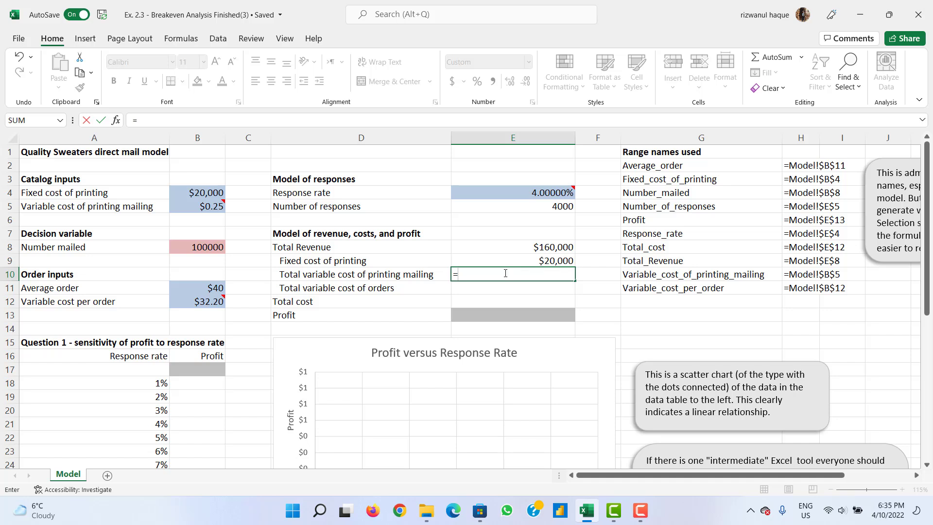
{"action": "left_click", "coordinate": [201, 245]}
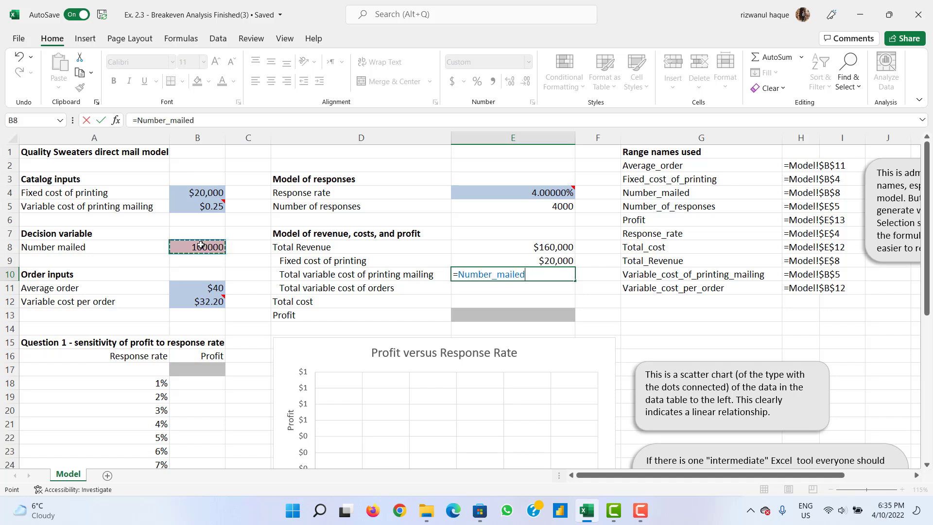
{"action": "type", "text": "*"}
{"action": "left_click", "coordinate": [205, 207]}
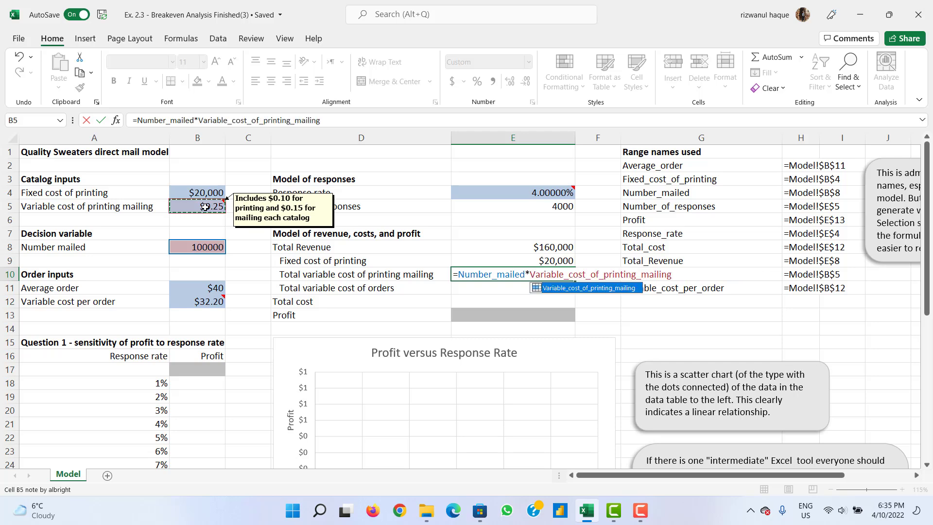
{"action": "key", "text": "Return"}
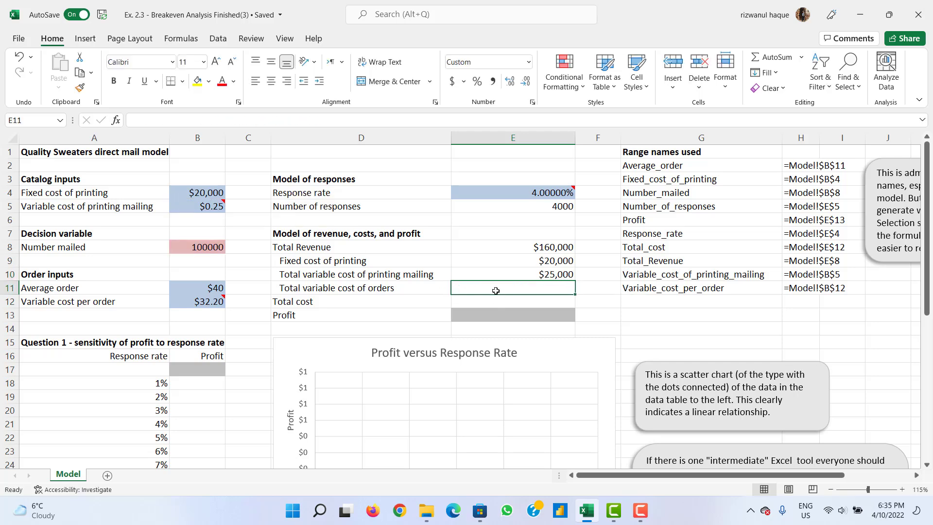
Step: Calculate the total variable cost of orders in E11 with the formula =Number_of_responses*Variable_cost_per_order
{"action": "double_click", "coordinate": [486, 287]}
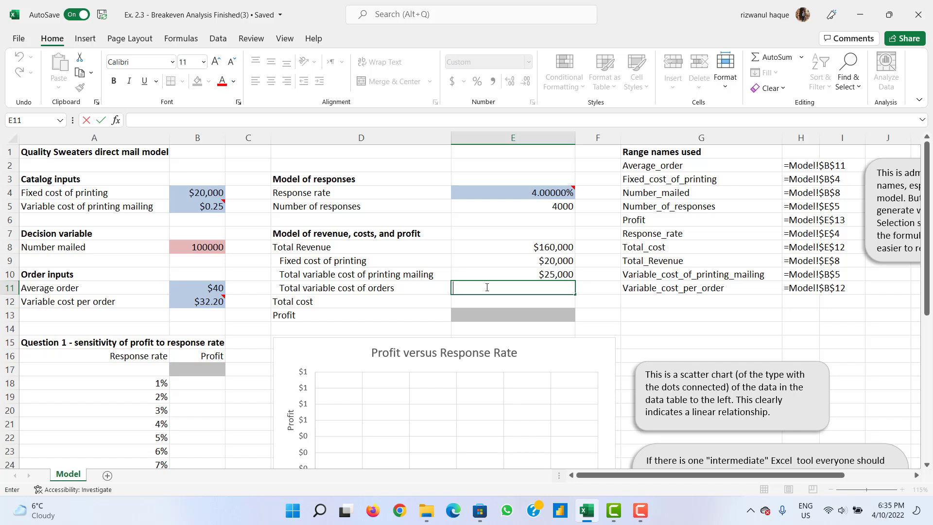
{"action": "type", "text": "="}
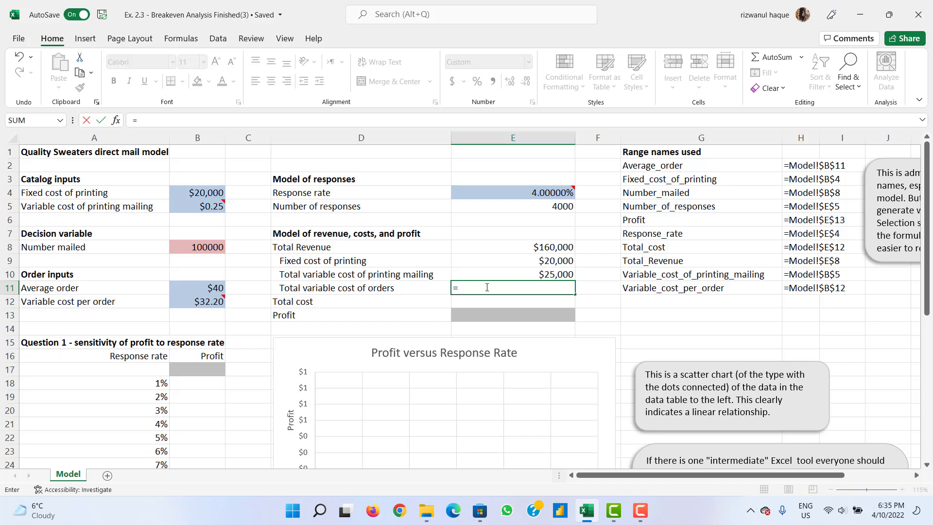
{"action": "left_click", "coordinate": [528, 204]}
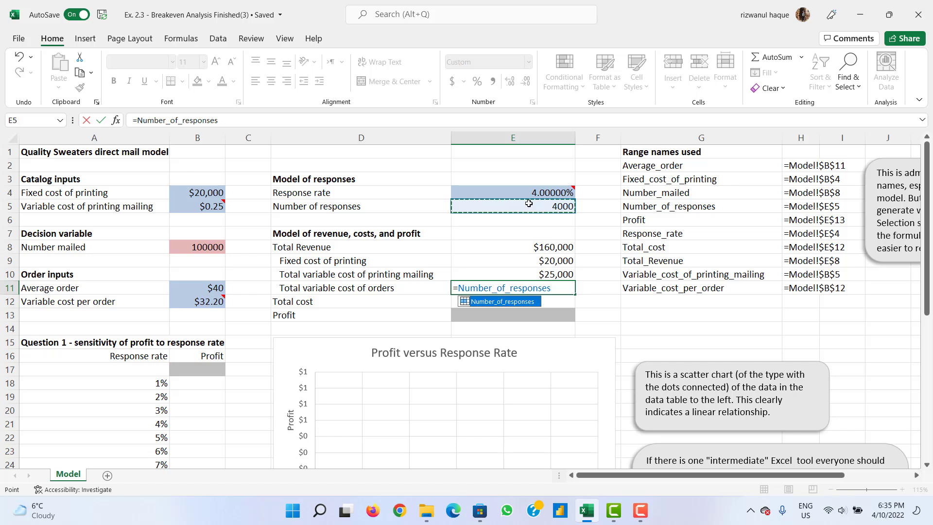
{"action": "type", "text": "*"}
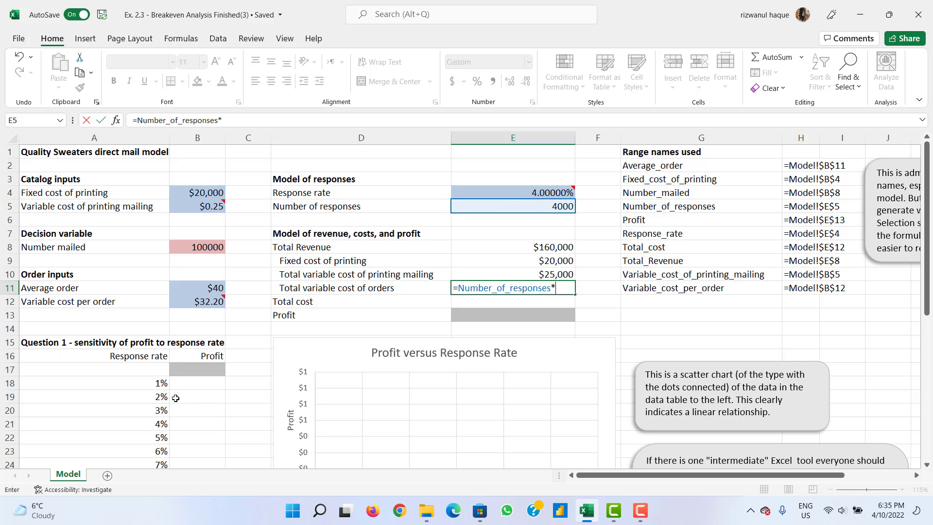
{"action": "left_click", "coordinate": [190, 303]}
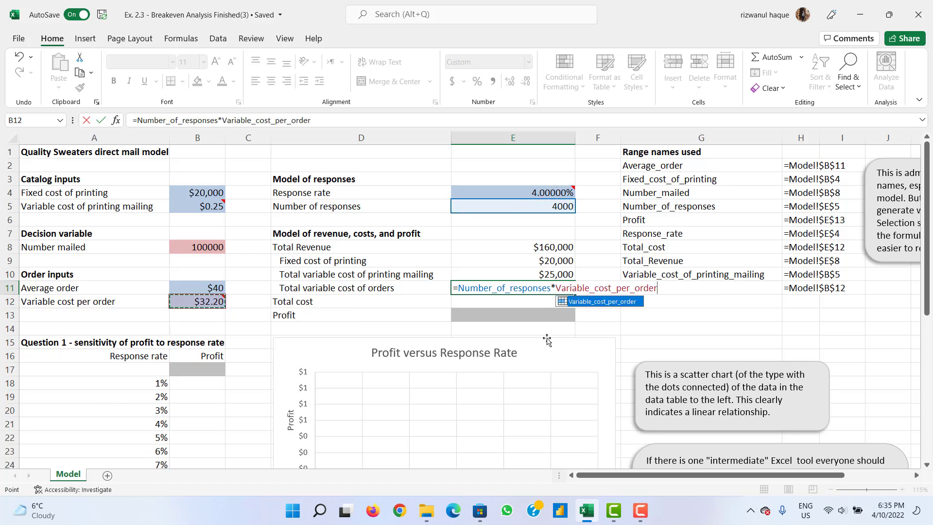
{"action": "key", "text": "Return"}
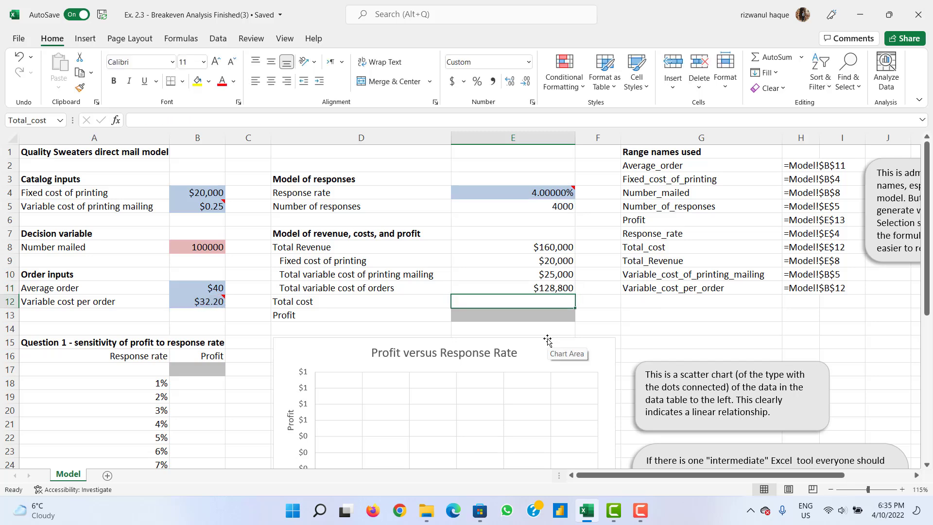
Step: Calculate total cost in E12 by summing the three cost cells E9 to E11 with =SUM(costs)
{"action": "double_click", "coordinate": [537, 303]}
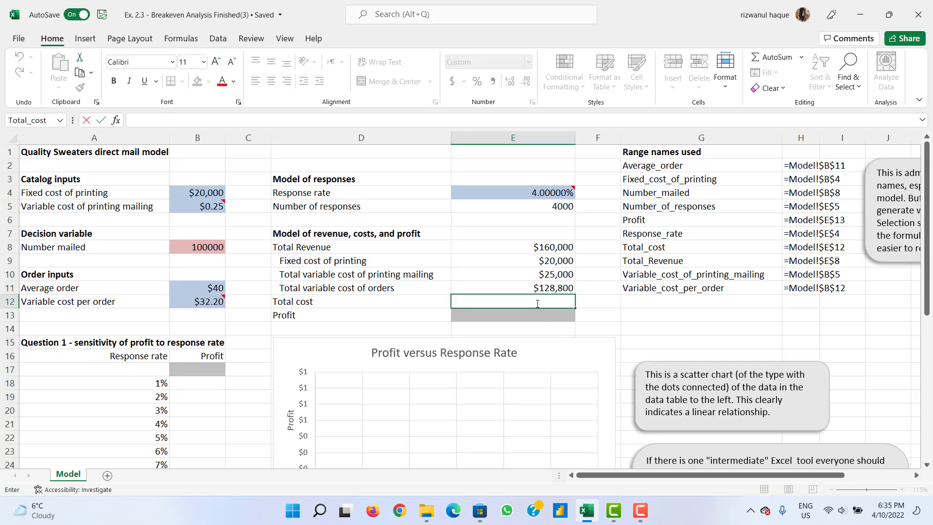
{"action": "type", "text": "=SUM("}
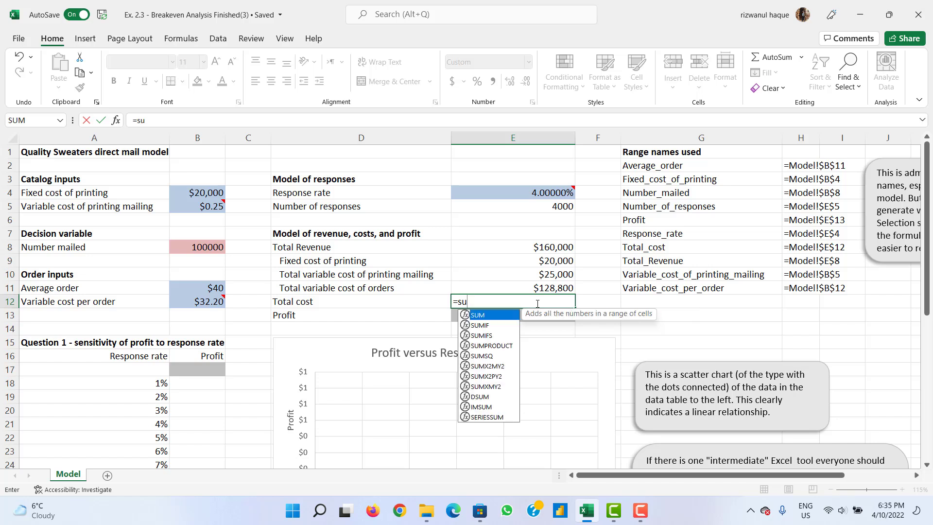
{"action": "left_click", "coordinate": [557, 260]}
{"action": "left_click_drag", "start_coordinate": [557, 260], "coordinate": [556, 287]}
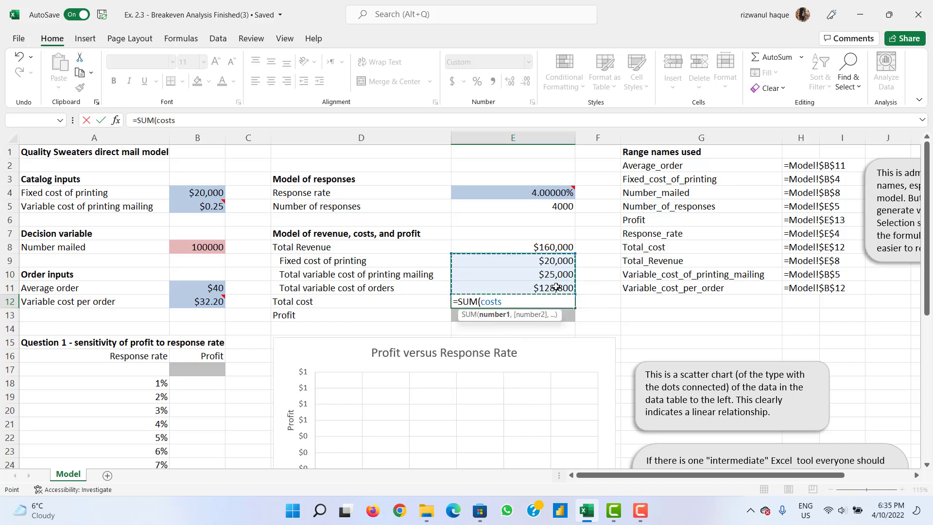
{"action": "type", "text": ")"}
{"action": "key", "text": "Return"}
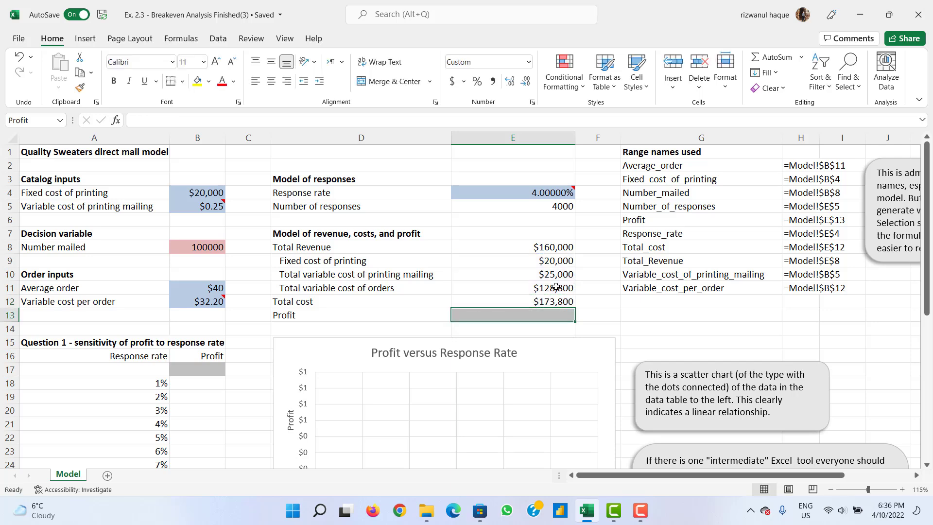
Step: Calculate profit in E13 with the formula =Total_Revenue-Total_cost
{"action": "type", "text": "="}
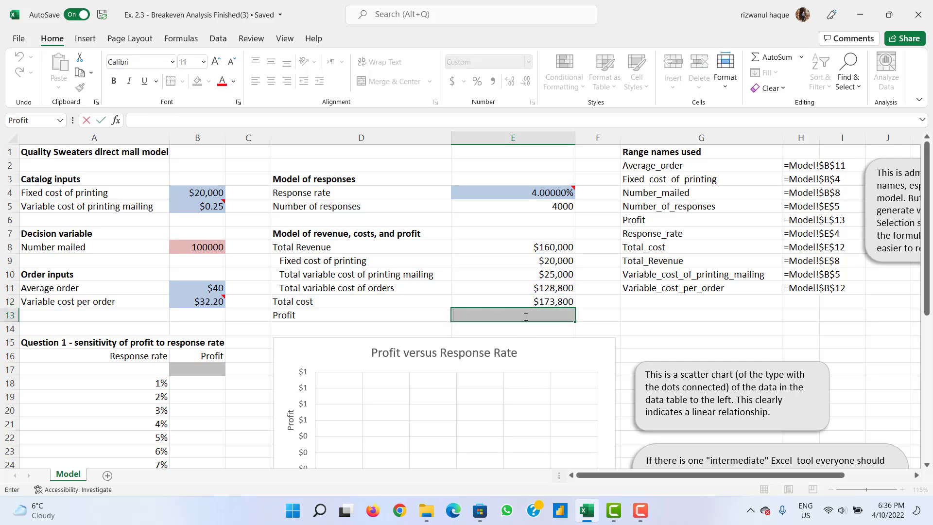
{"action": "left_click", "coordinate": [545, 250]}
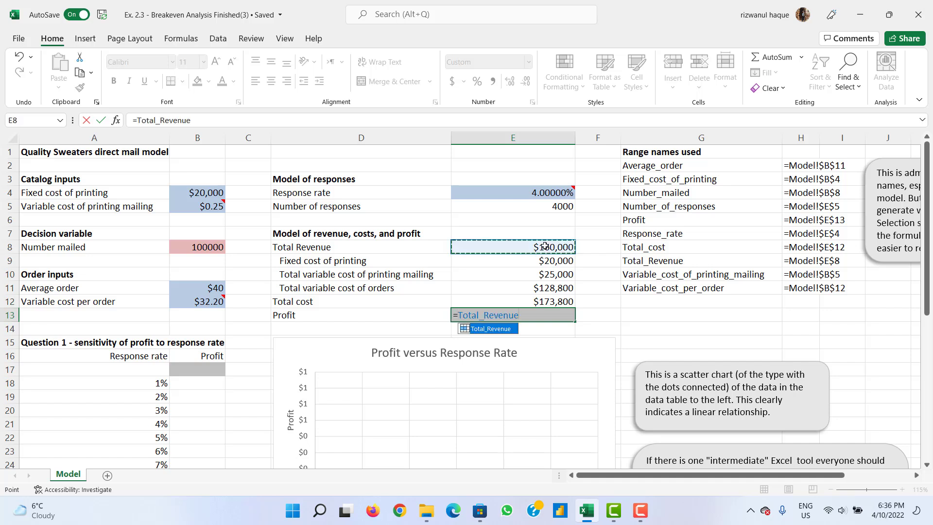
{"action": "type", "text": "-"}
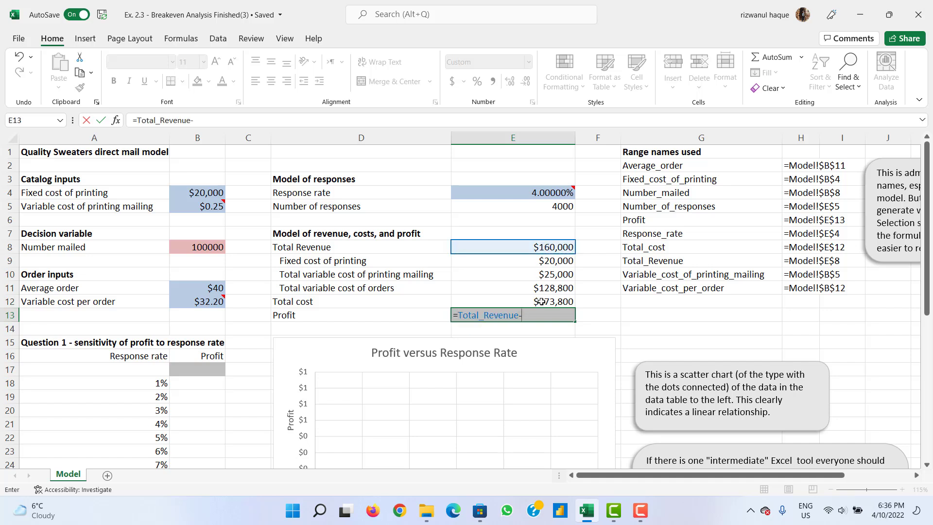
{"action": "left_click", "coordinate": [541, 302]}
{"action": "key", "text": "Return"}
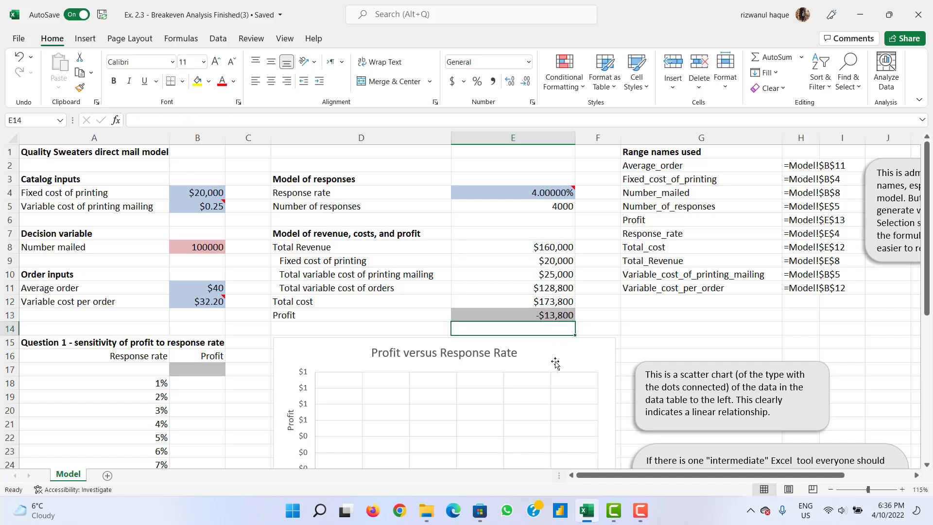
{"action": "left_click", "coordinate": [592, 327]}
{"action": "left_click", "coordinate": [550, 318]}
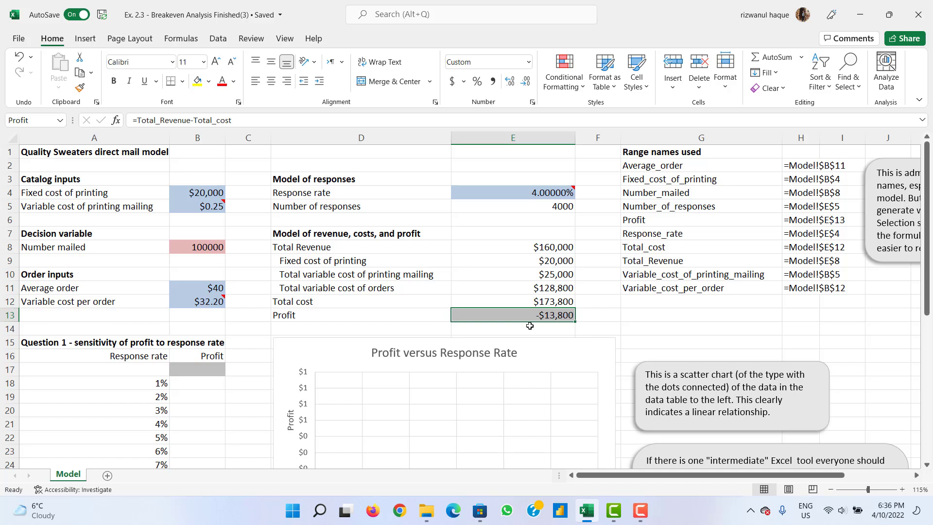
Step: Try a response rate of 6% in cell E4 to test its effect on profit
{"action": "left_click", "coordinate": [533, 192]}
{"action": "type", "text": "4"}
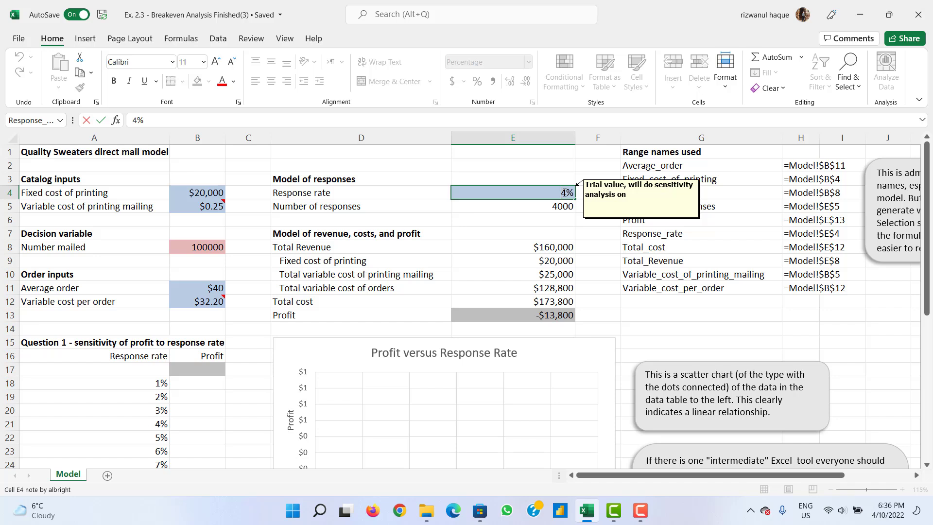
{"action": "key", "text": "BackSpace"}
{"action": "type", "text": "6"}
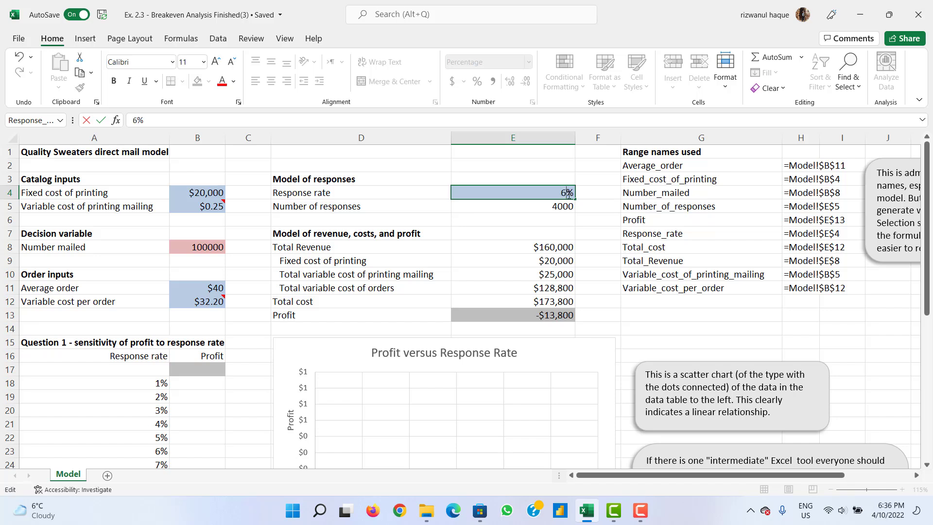
{"action": "key", "text": "ctrl+Return"}
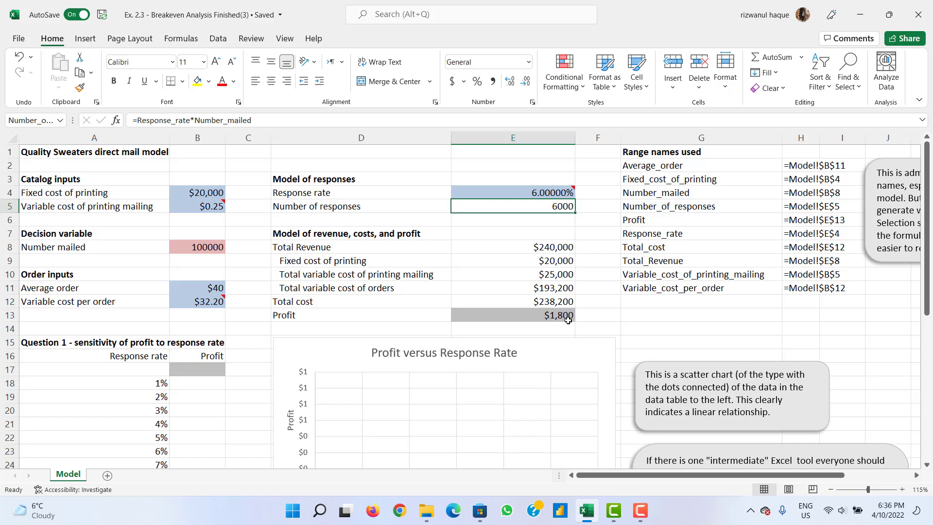
Step: Change the trial response rate in E4 to 5% to test its effect on profit
{"action": "left_click", "coordinate": [547, 193]}
{"action": "type", "text": "6"}
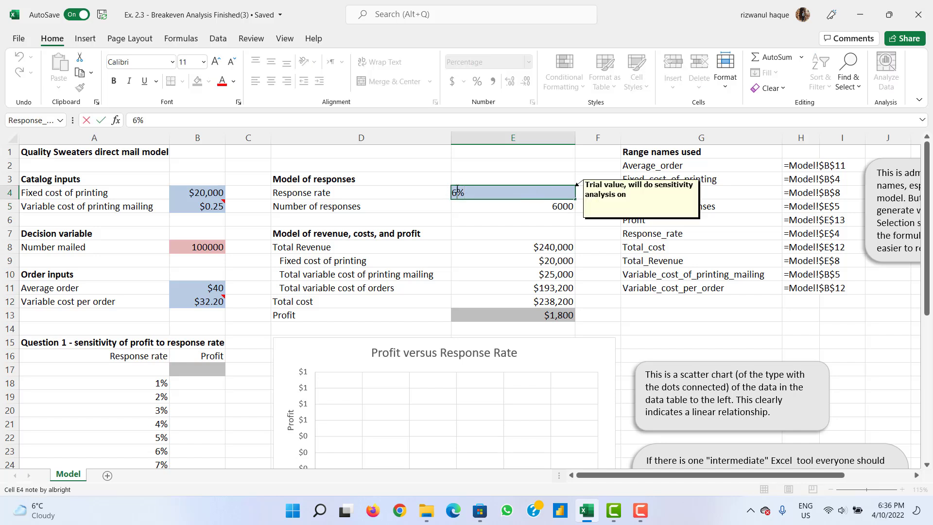
{"action": "key", "text": "BackSpace"}
{"action": "type", "text": "5"}
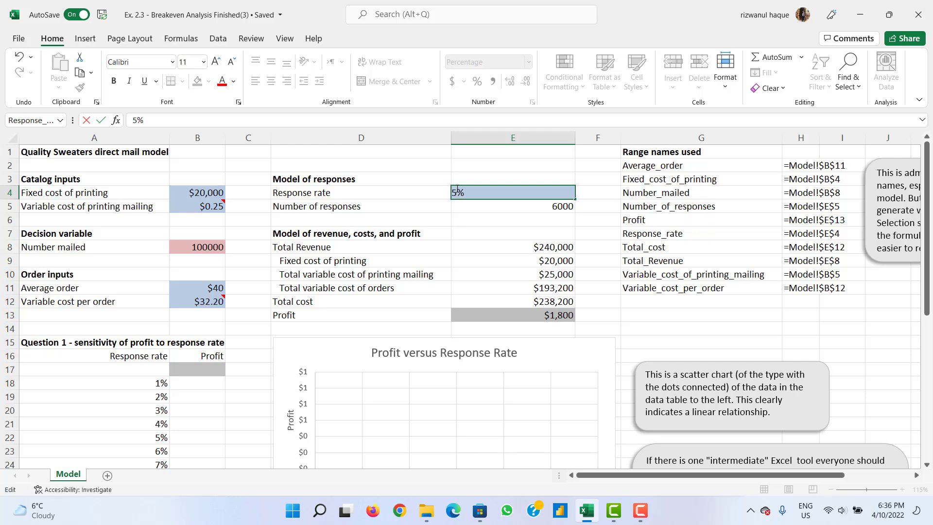
{"action": "key", "text": "Return"}
Step: Change the trial response rate in E4 to 9% to test its effect on profit
{"action": "left_click", "coordinate": [532, 193]}
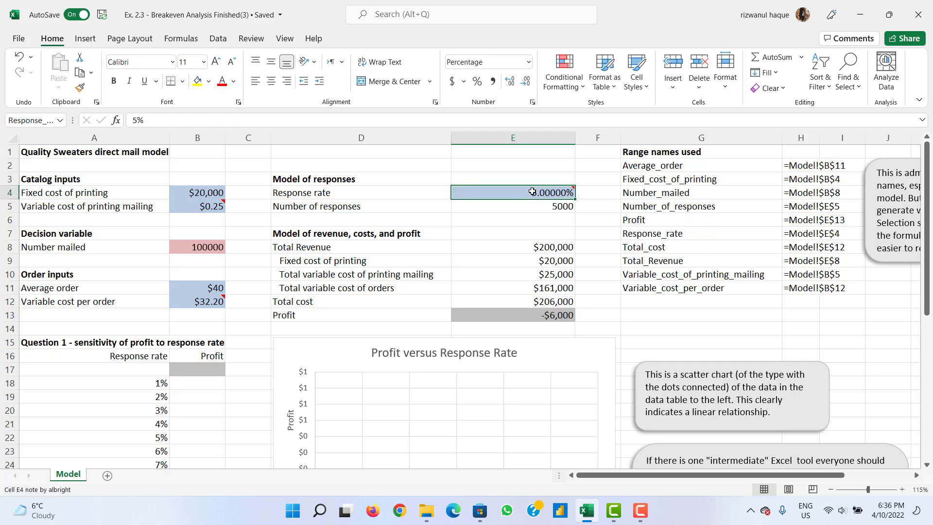
{"action": "double_click", "coordinate": [470, 193]}
{"action": "key", "text": "BackSpace"}
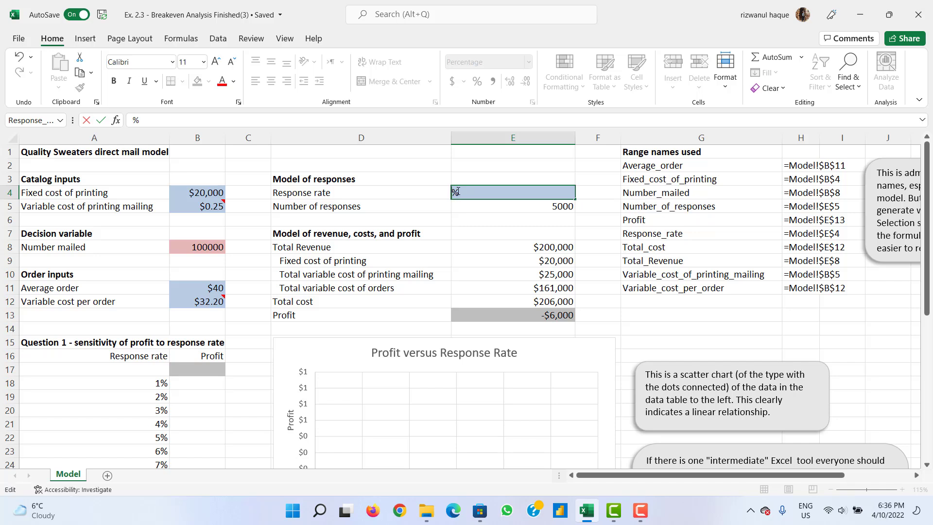
{"action": "type", "text": "9"}
{"action": "key", "text": "Return"}
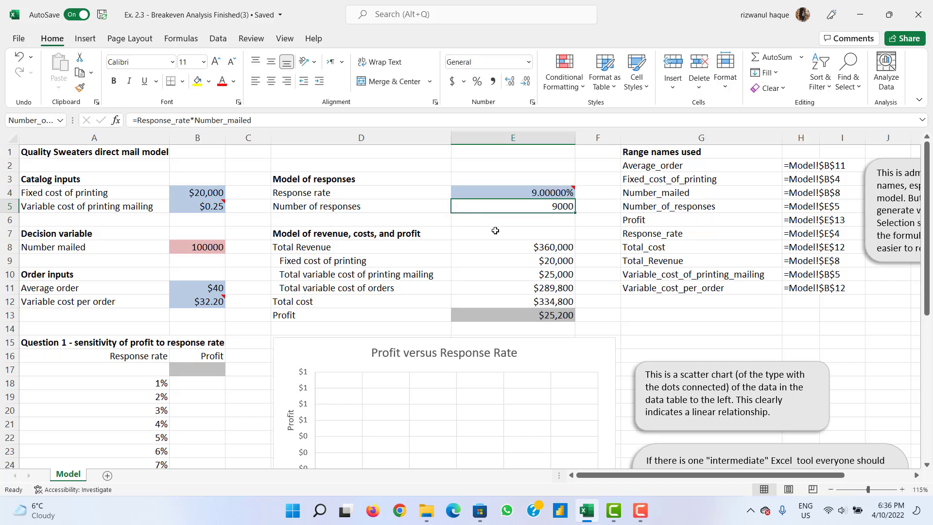
Step: Run Goal Seek to bring profit cell E13 to 0 by changing response rate cell E4, and keep the solution
{"action": "left_click", "coordinate": [525, 320]}
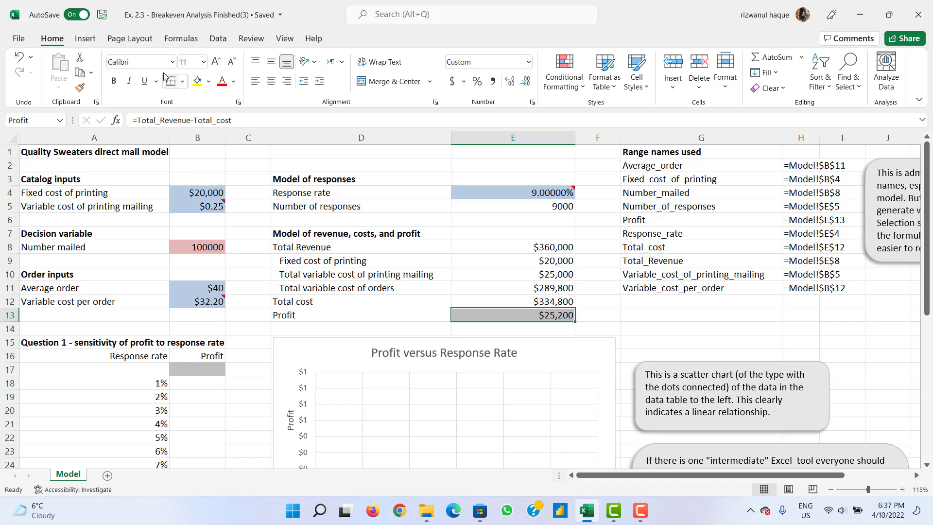
{"action": "left_click", "coordinate": [215, 40]}
{"action": "left_click", "coordinate": [706, 93]}
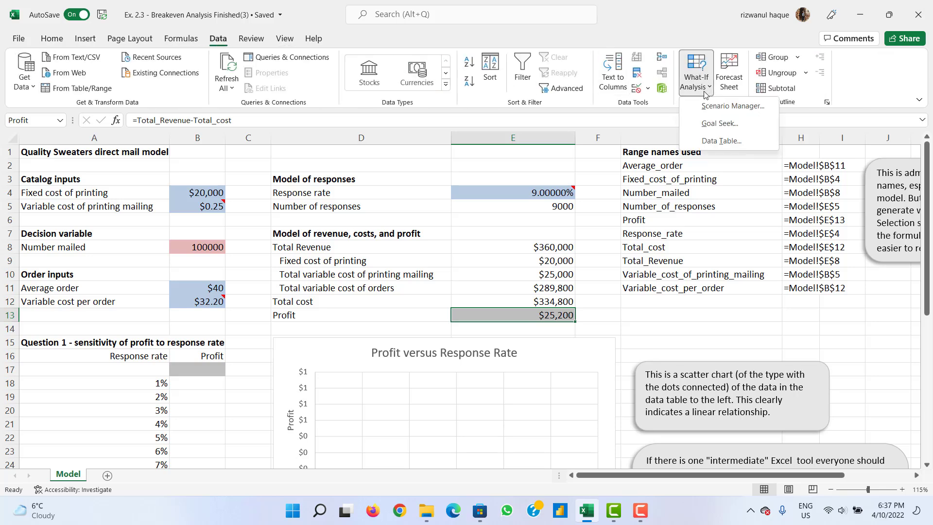
{"action": "left_click", "coordinate": [700, 125]}
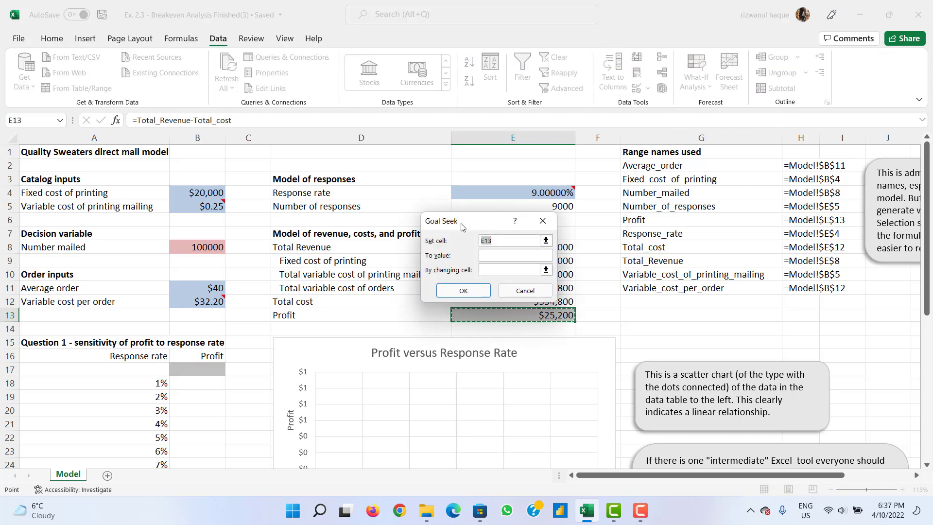
{"action": "left_click_drag", "start_coordinate": [452, 227], "coordinate": [627, 189]}
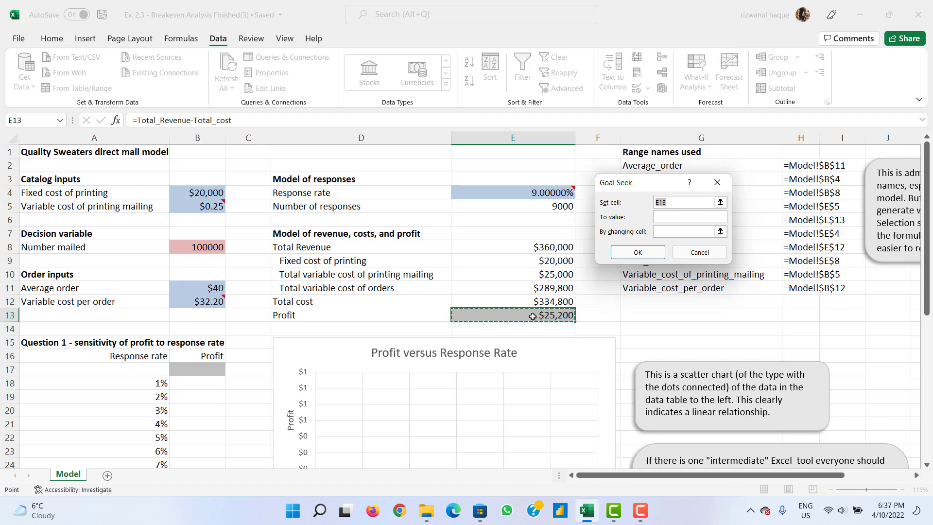
{"action": "left_click", "coordinate": [667, 218]}
{"action": "type", "text": "0"}
{"action": "left_click", "coordinate": [673, 229]}
{"action": "left_click_drag", "start_coordinate": [637, 188], "coordinate": [646, 189]}
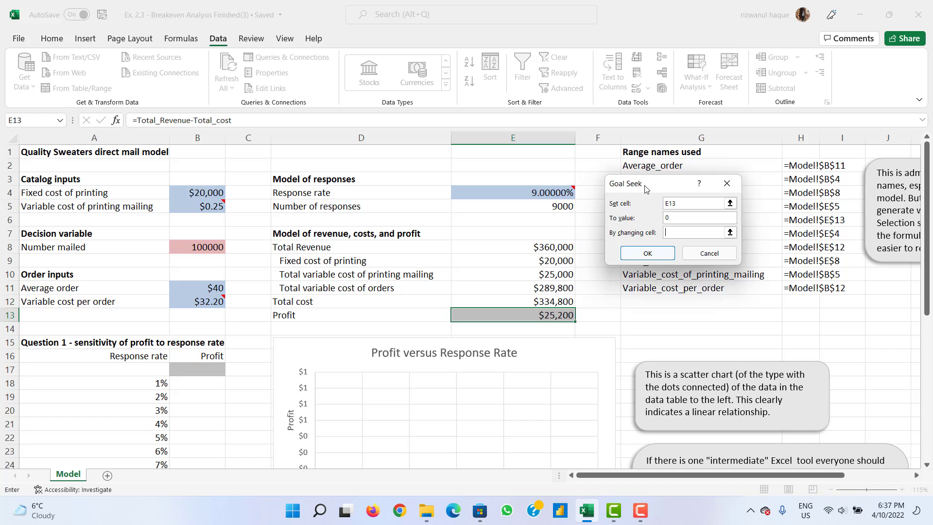
{"action": "left_click", "coordinate": [531, 194]}
{"action": "left_click", "coordinate": [635, 254]}
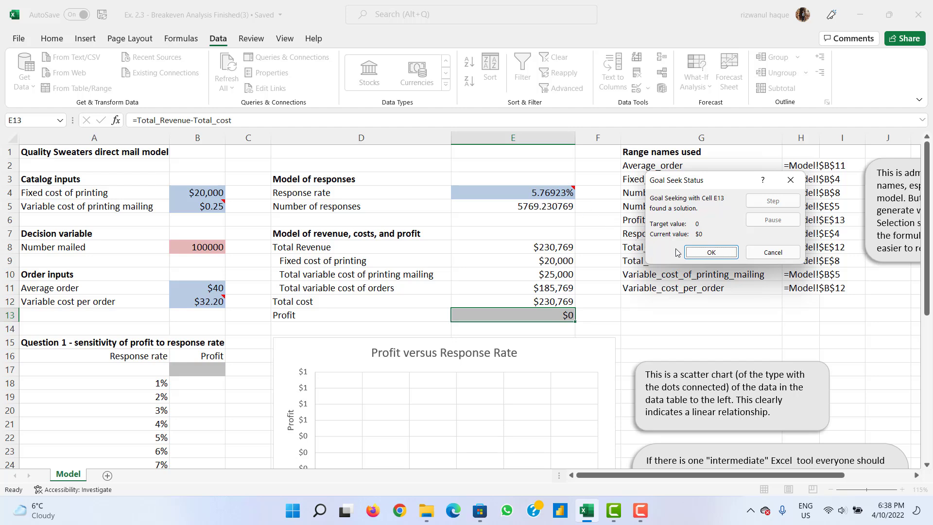
{"action": "left_click", "coordinate": [711, 252]}
{"action": "mouse_move", "coordinate": [572, 194]}
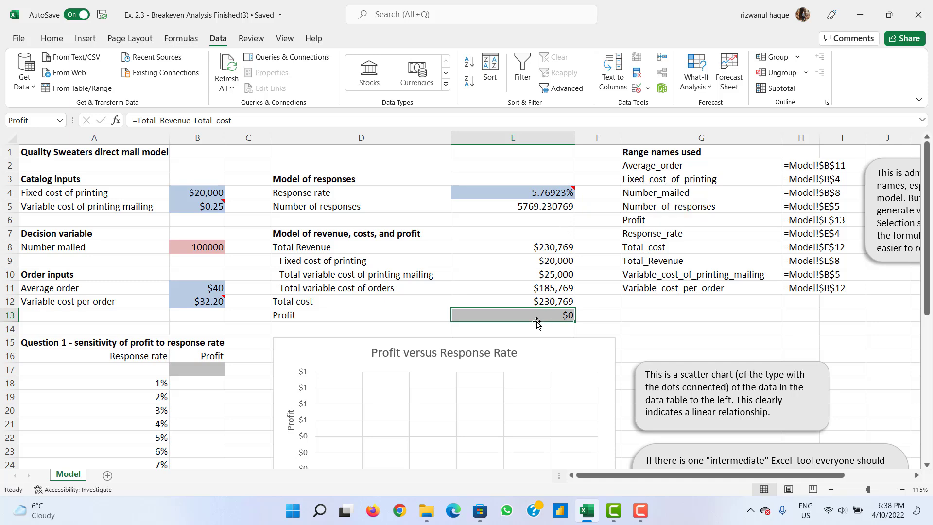
Step: Link cell B17, the head of the profit column in the Question 1 sensitivity table, to the model's profit with =Profit
{"action": "scroll", "coordinate": [537, 324], "scroll_direction": "down", "scroll_amount": 1}
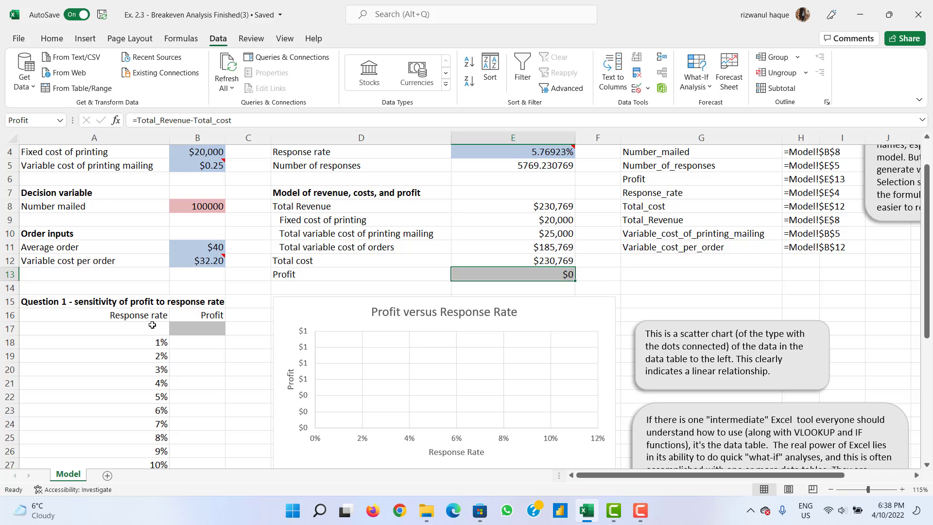
{"action": "scroll", "coordinate": [150, 348], "scroll_direction": "down", "scroll_amount": 1}
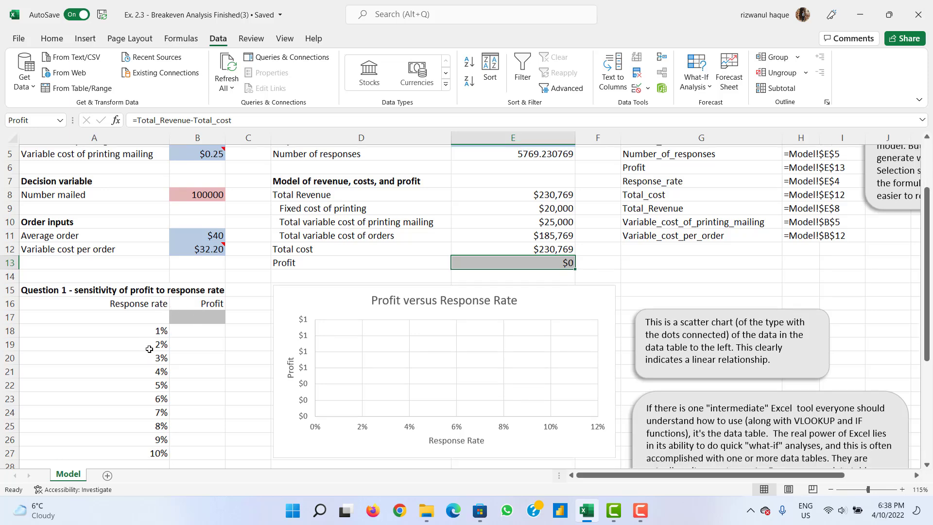
{"action": "scroll", "coordinate": [149, 349], "scroll_direction": "down", "scroll_amount": 2}
{"action": "scroll", "coordinate": [149, 350], "scroll_direction": "up", "scroll_amount": 2}
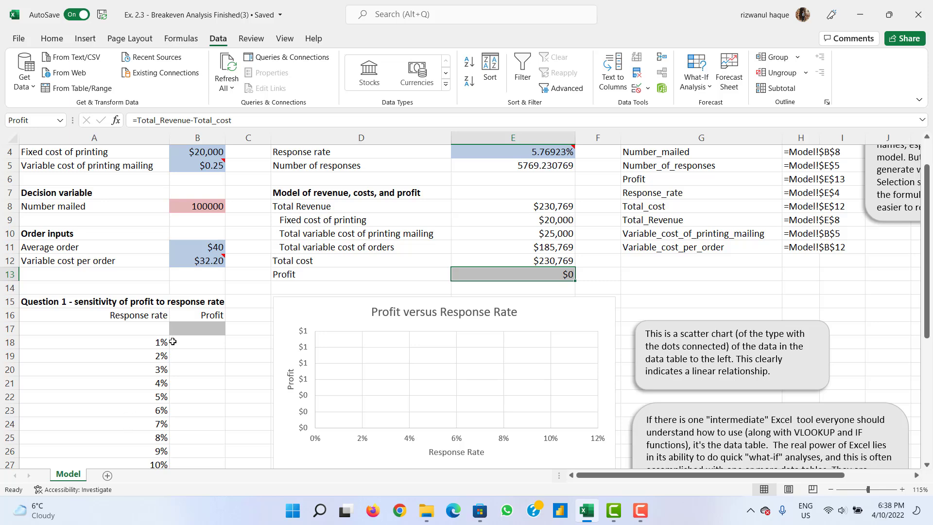
{"action": "double_click", "coordinate": [199, 330]}
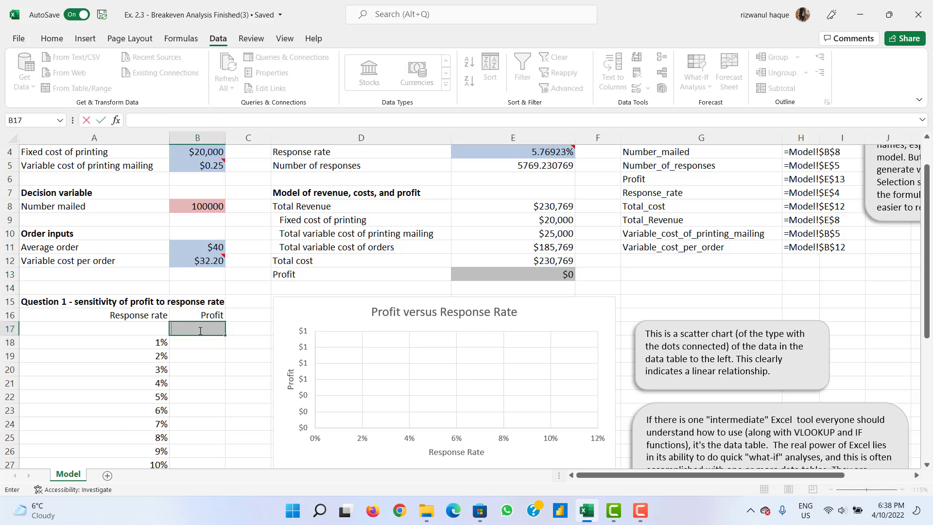
{"action": "type", "text": "="}
{"action": "left_click", "coordinate": [523, 274]}
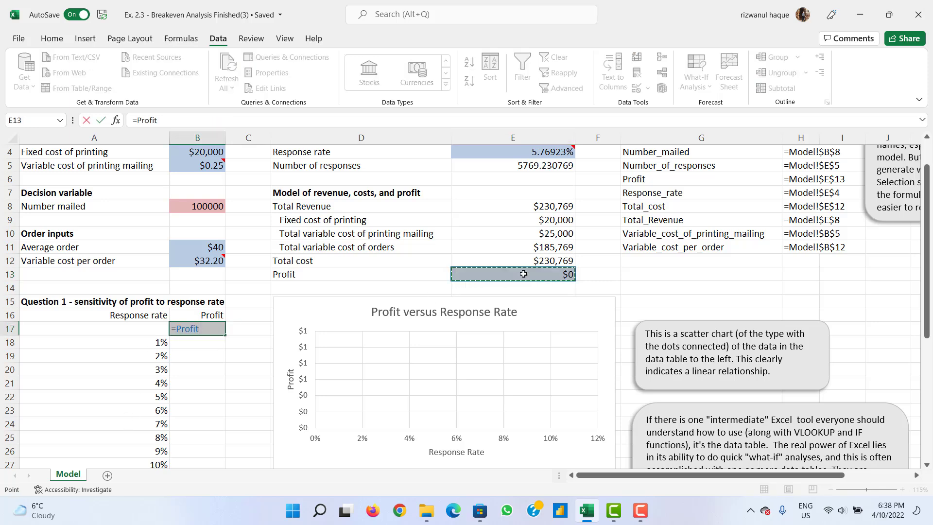
{"action": "key", "text": "Return"}
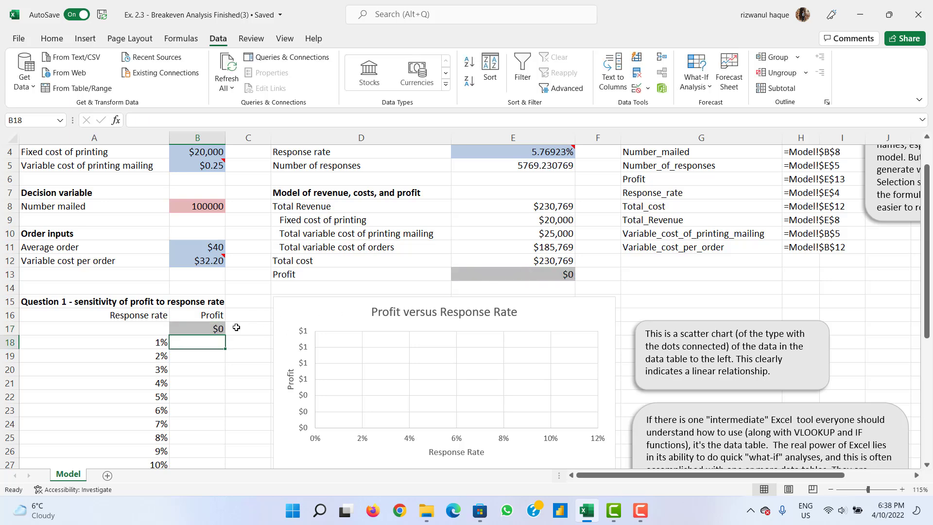
Step: Create a one-way data table on A17:B27 using response rate cell E4 as the column input cell
{"action": "left_click", "coordinate": [213, 330]}
{"action": "left_click", "coordinate": [205, 343]}
{"action": "left_click_drag", "start_coordinate": [144, 331], "coordinate": [213, 464]}
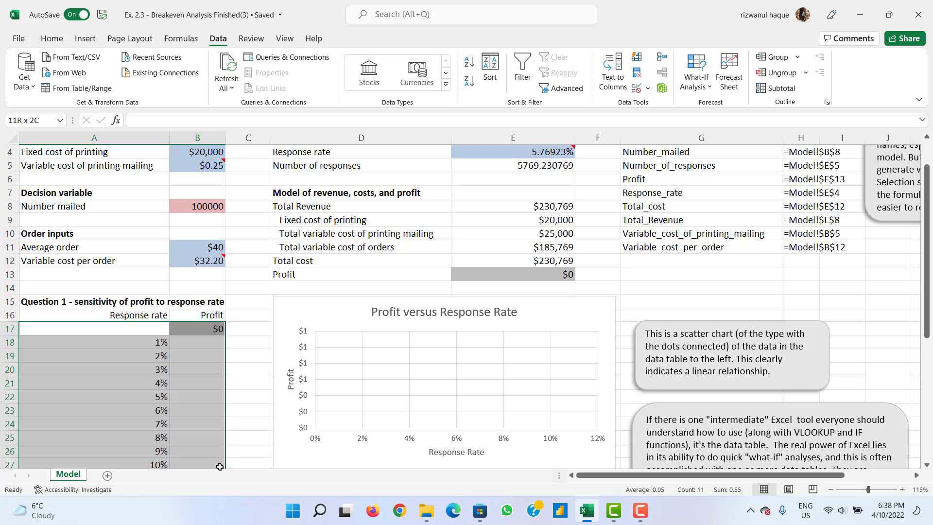
{"action": "scroll", "coordinate": [213, 446], "scroll_direction": "down", "scroll_amount": 2}
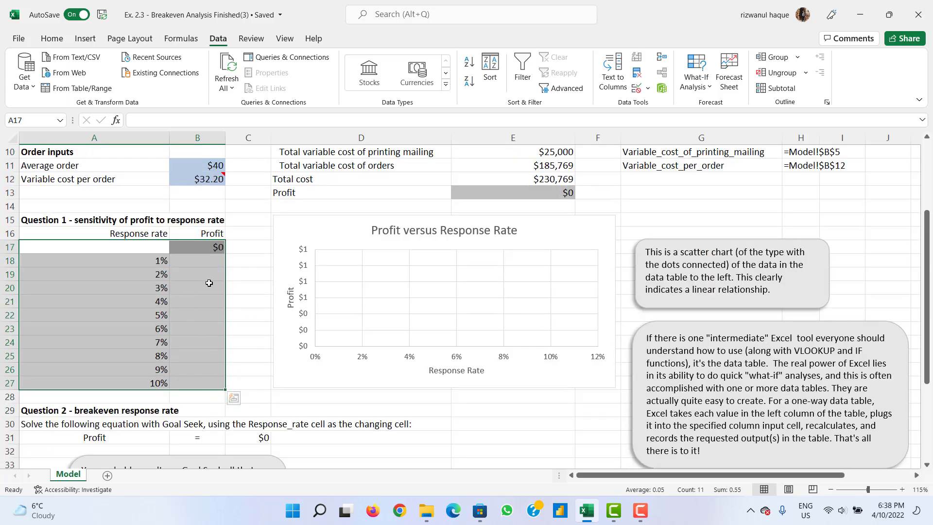
{"action": "scroll", "coordinate": [209, 283], "scroll_direction": "up", "scroll_amount": 2}
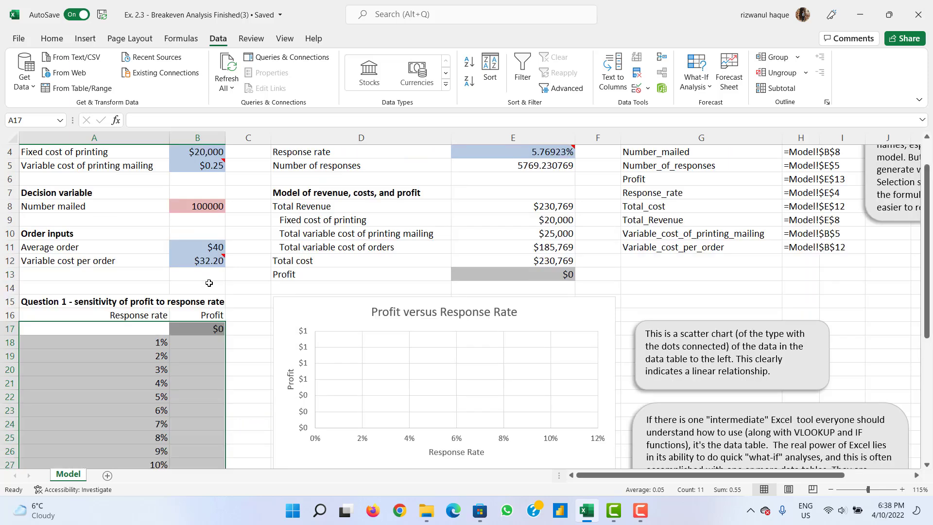
{"action": "left_click", "coordinate": [708, 95]}
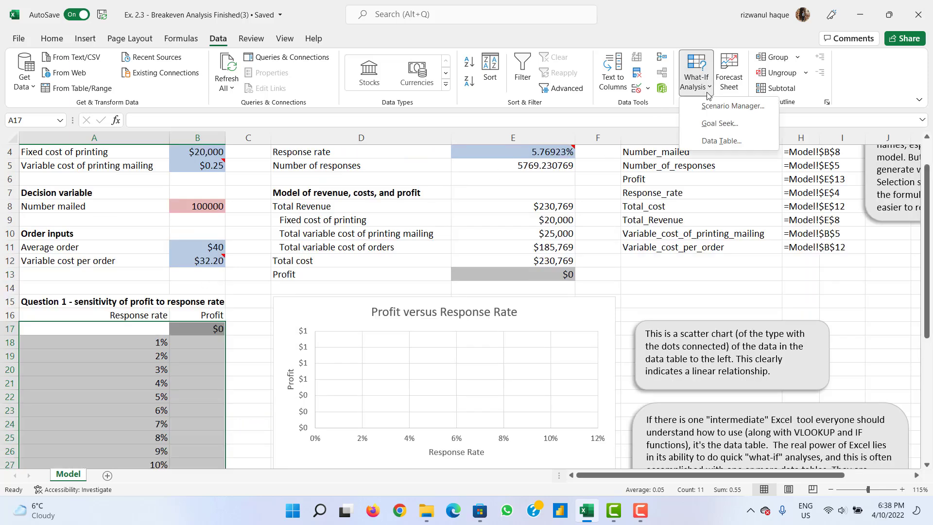
{"action": "left_click", "coordinate": [717, 141]}
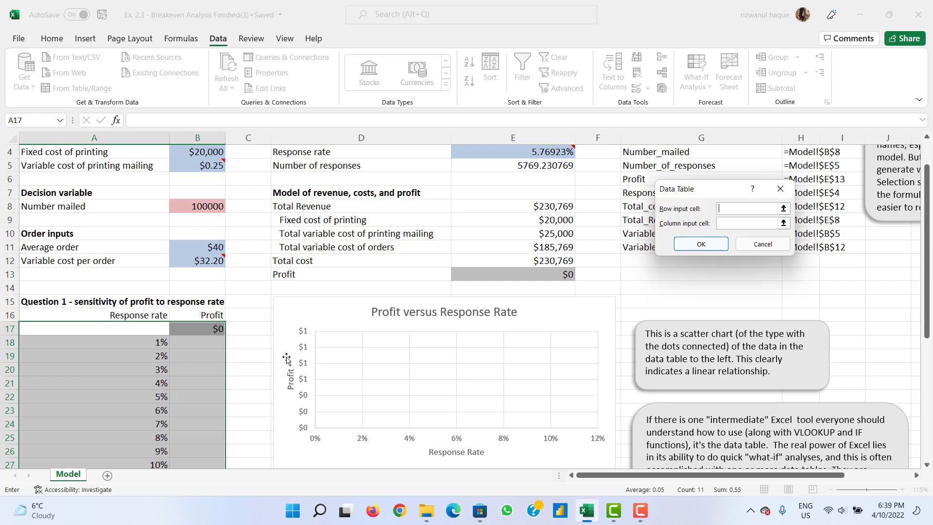
{"action": "left_click", "coordinate": [755, 225]}
{"action": "scroll", "coordinate": [537, 290], "scroll_direction": "up", "scroll_amount": 1}
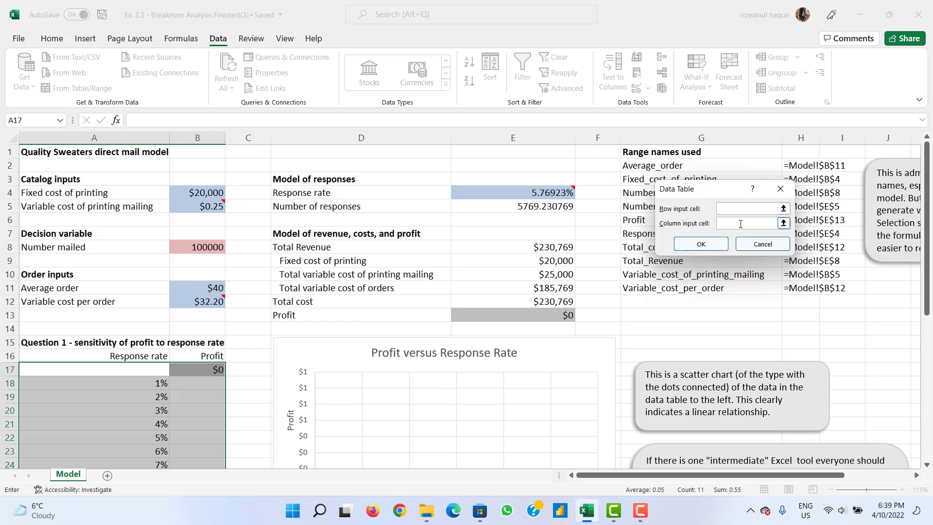
{"action": "left_click", "coordinate": [532, 193]}
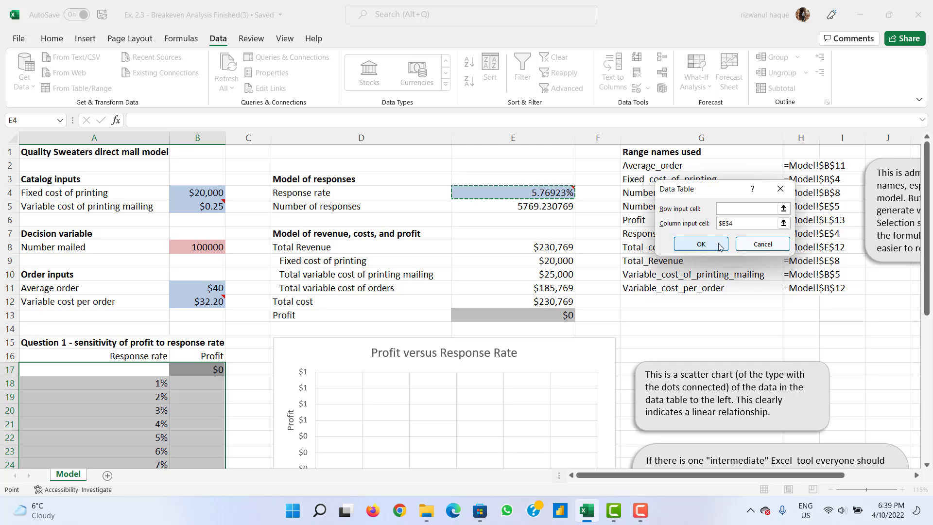
{"action": "left_click", "coordinate": [702, 244]}
Step: Examine the profits in the Question 1 data table for the different response rates against the model above it
{"action": "scroll", "coordinate": [218, 349], "scroll_direction": "down", "scroll_amount": 1}
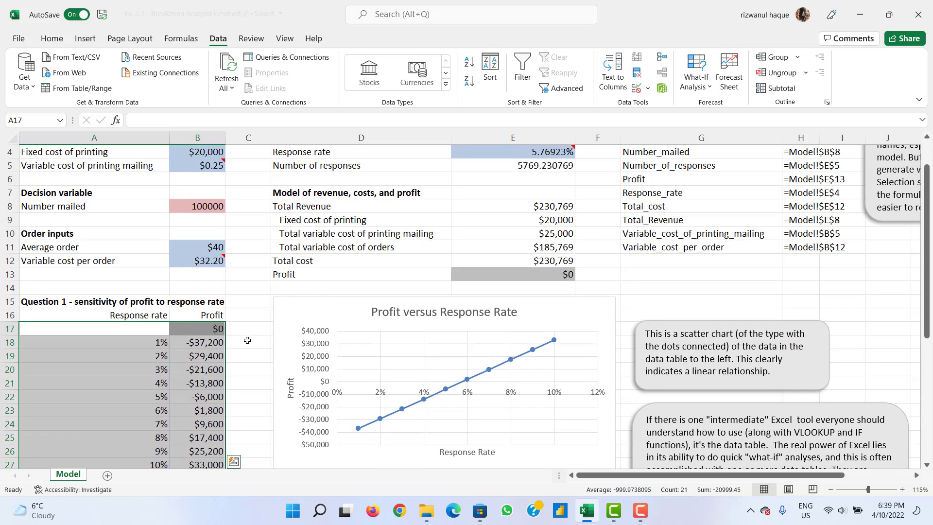
{"action": "scroll", "coordinate": [210, 349], "scroll_direction": "down", "scroll_amount": 1}
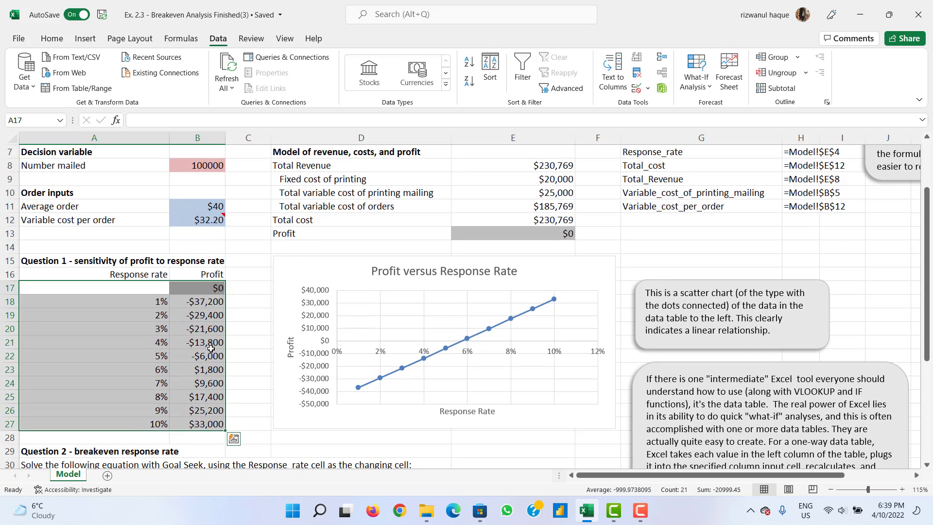
{"action": "left_click", "coordinate": [155, 359]}
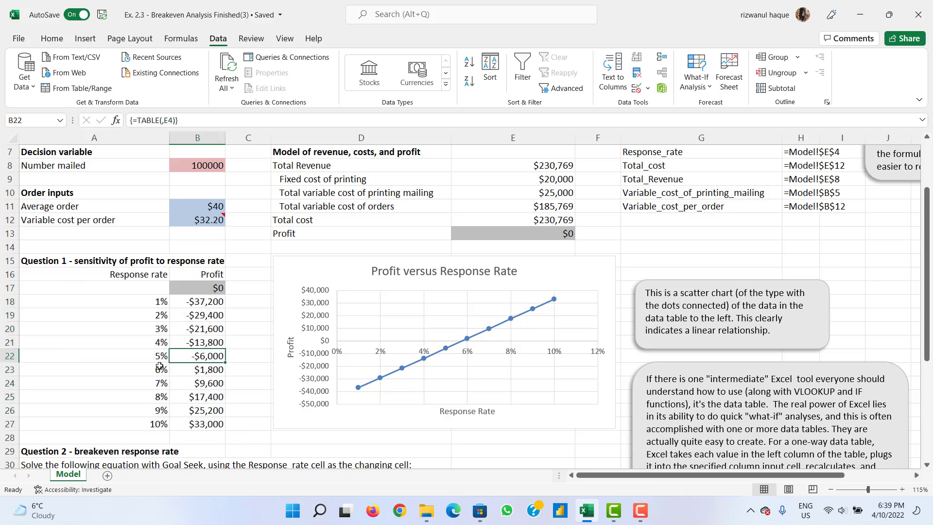
{"action": "left_click", "coordinate": [159, 367]}
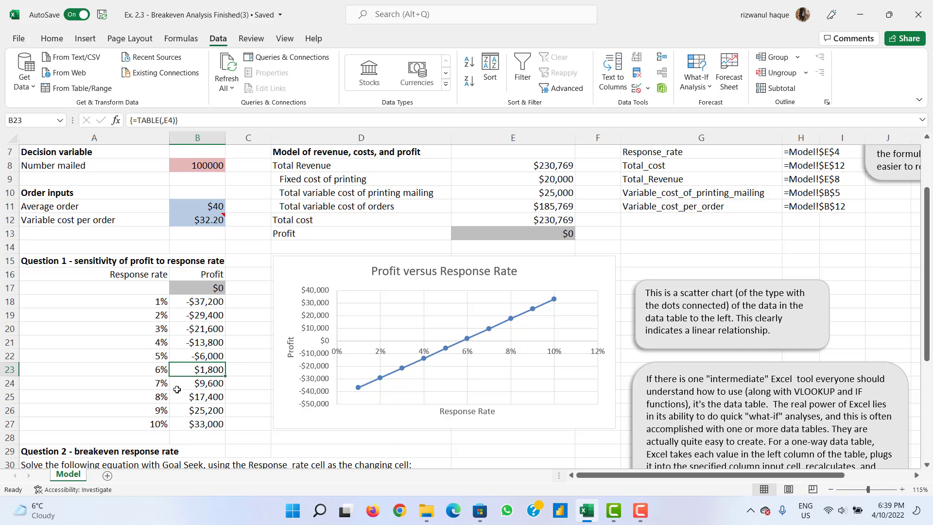
{"action": "left_click", "coordinate": [156, 384]}
{"action": "left_click", "coordinate": [209, 384]}
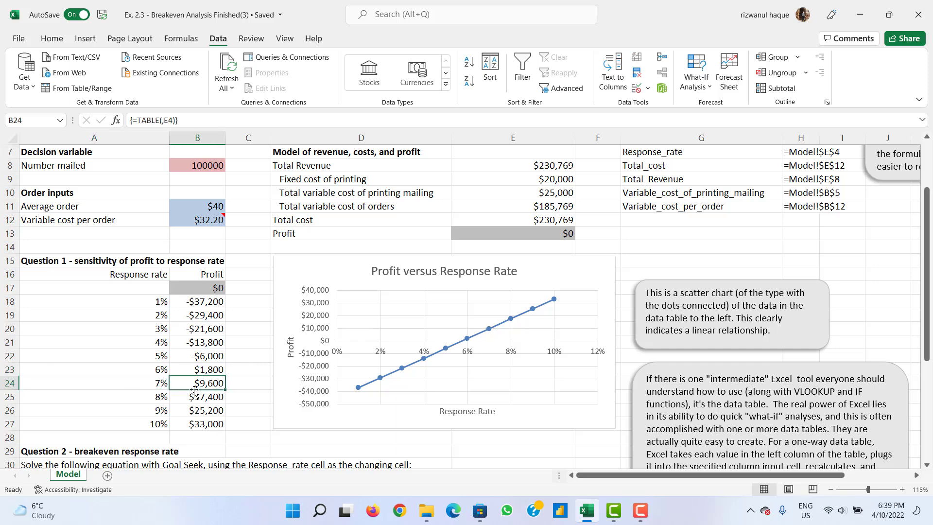
{"action": "scroll", "coordinate": [409, 250], "scroll_direction": "up", "scroll_amount": 2}
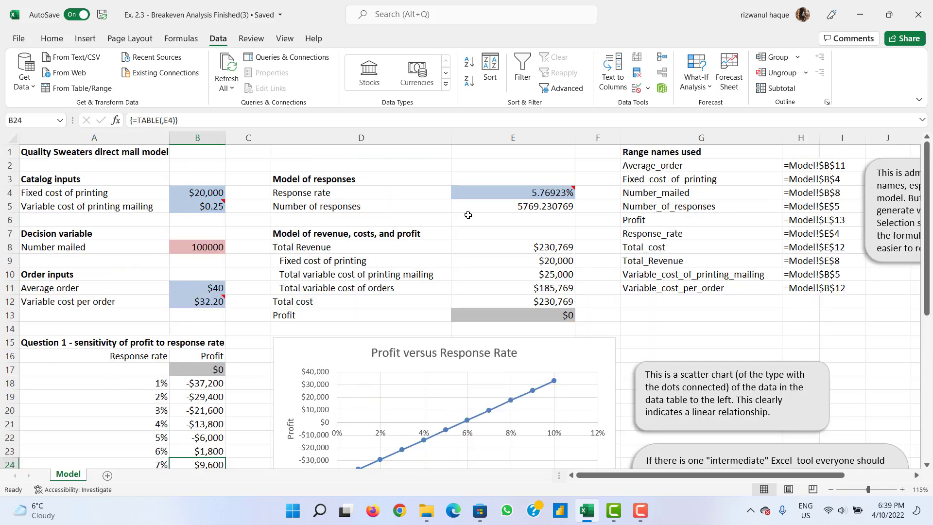
{"action": "scroll", "coordinate": [250, 367], "scroll_direction": "down", "scroll_amount": 2}
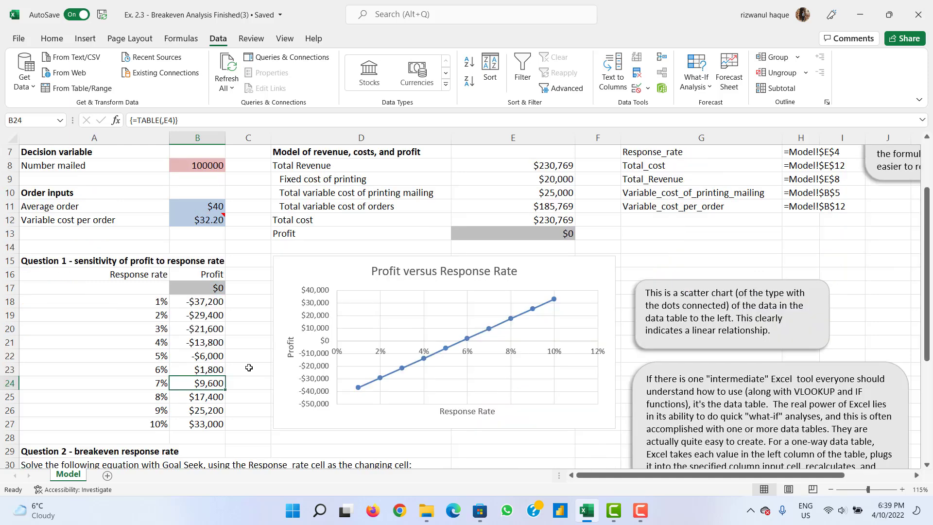
{"action": "left_click", "coordinate": [198, 421]}
{"action": "scroll", "coordinate": [208, 396], "scroll_direction": "up", "scroll_amount": 1}
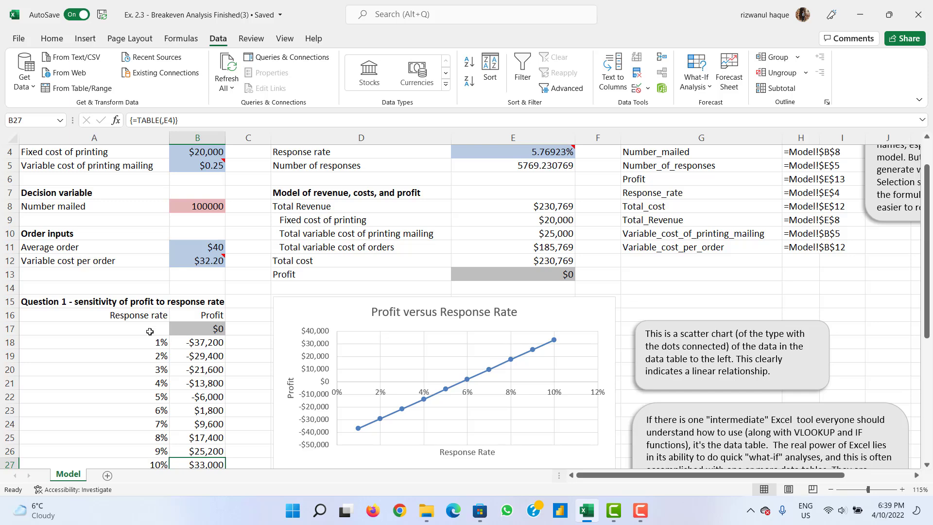
{"action": "scroll", "coordinate": [161, 339], "scroll_direction": "down", "scroll_amount": 1}
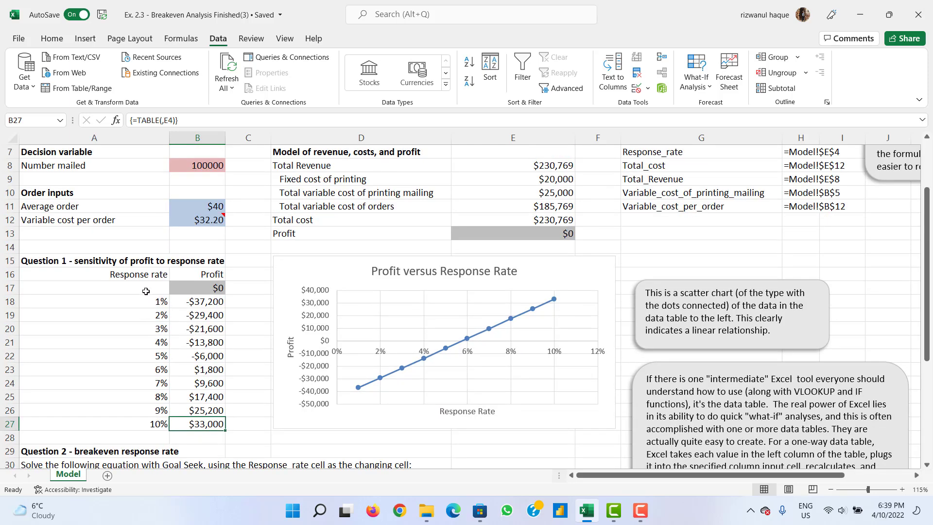
{"action": "left_click", "coordinate": [171, 290]}
{"action": "left_click_drag", "start_coordinate": [172, 292], "coordinate": [223, 423]}
{"action": "left_click", "coordinate": [84, 39]}
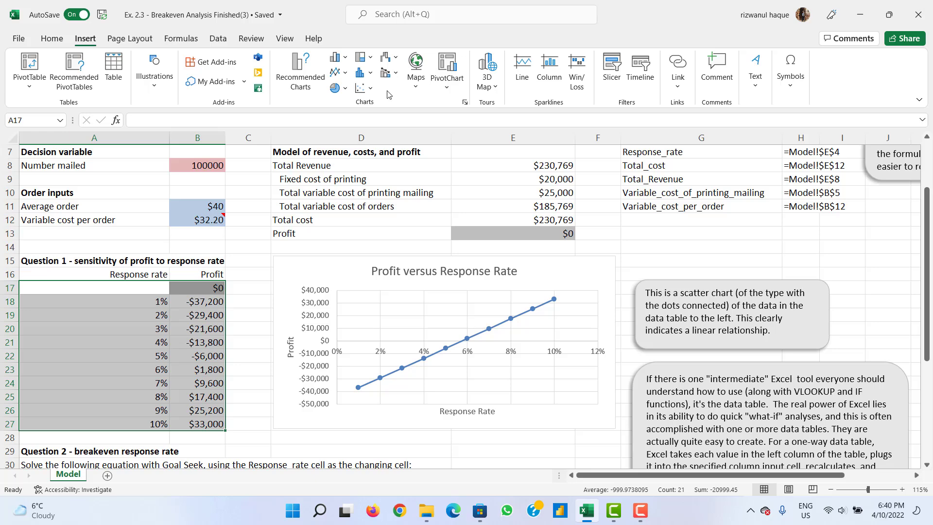
{"action": "left_click", "coordinate": [346, 89]}
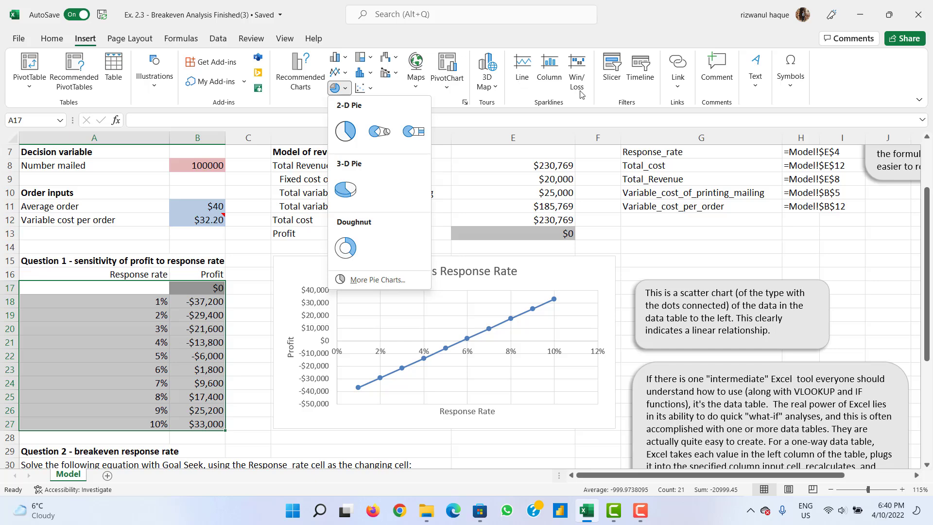
{"action": "left_click", "coordinate": [529, 84]}
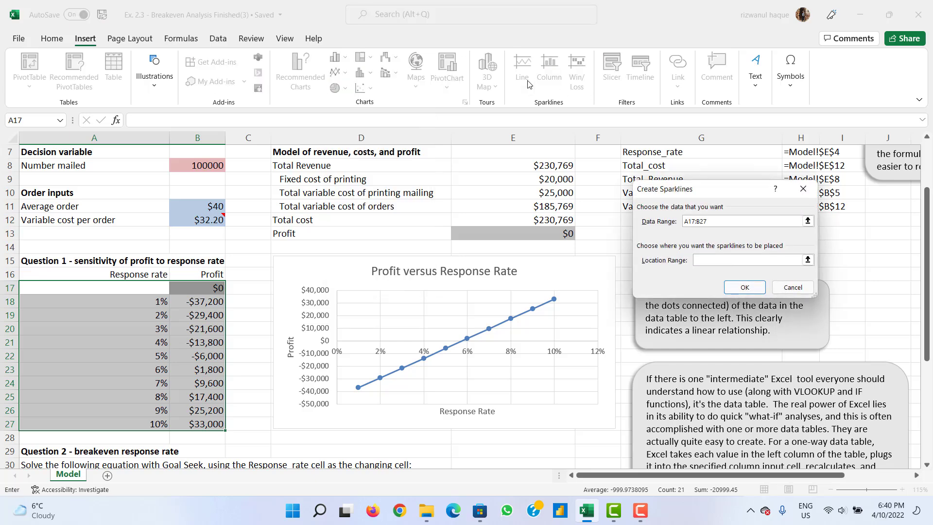
{"action": "left_click", "coordinate": [803, 189]}
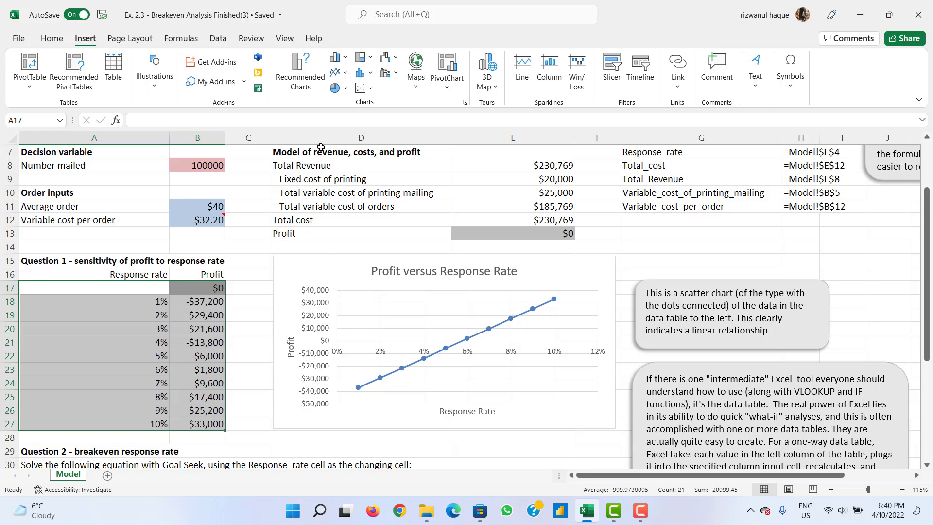
{"action": "left_click", "coordinate": [346, 58]}
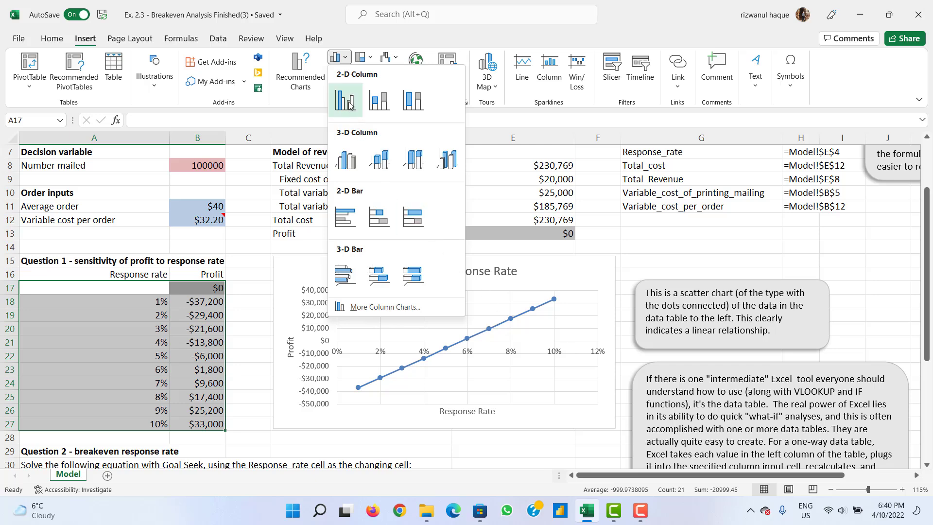
{"action": "left_click", "coordinate": [347, 63]}
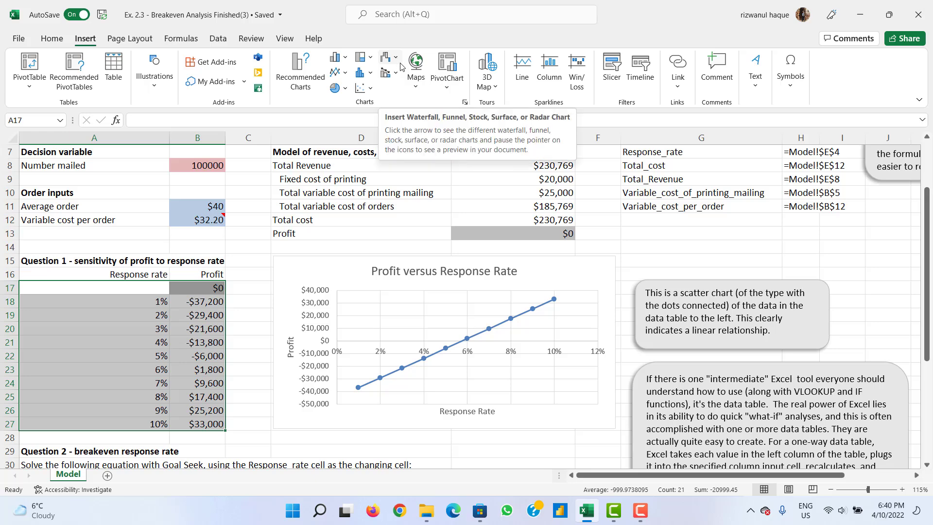
Step: Apply Style 3, with bold blue titles, to the Profit versus Response Rate chart
{"action": "left_click", "coordinate": [335, 330]}
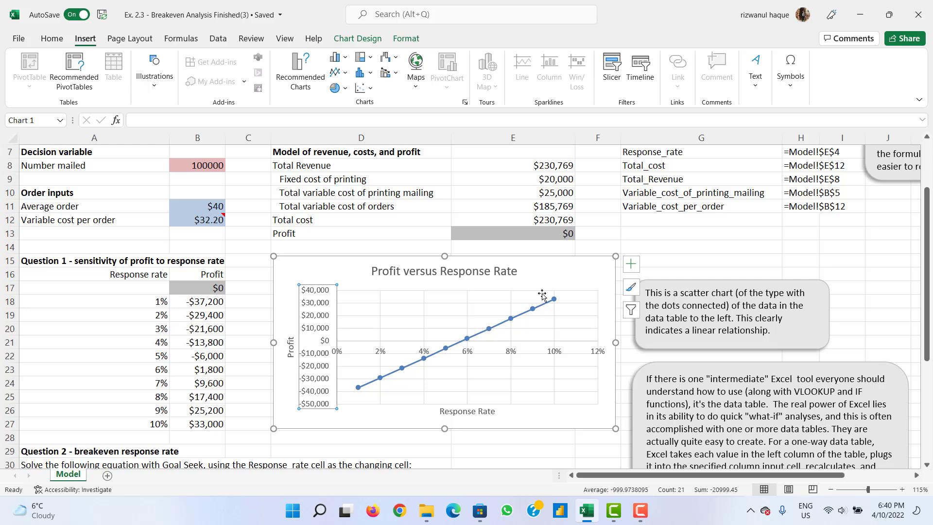
{"action": "left_click", "coordinate": [631, 290]}
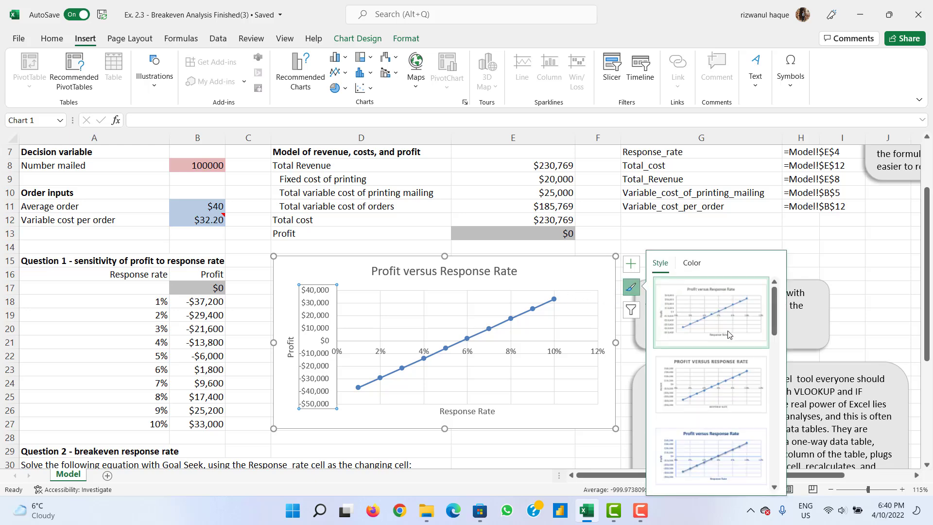
{"action": "scroll", "coordinate": [735, 369], "scroll_direction": "down", "scroll_amount": 2}
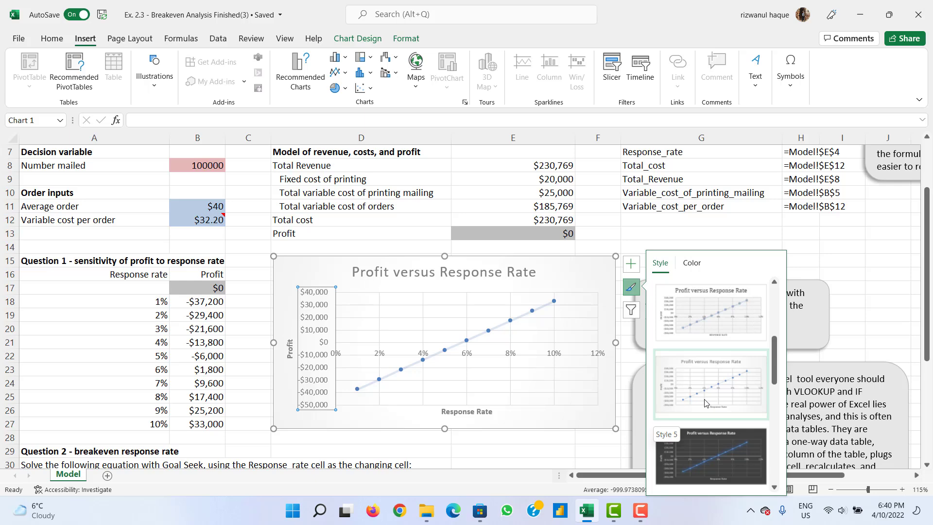
{"action": "scroll", "coordinate": [706, 402], "scroll_direction": "down", "scroll_amount": 3}
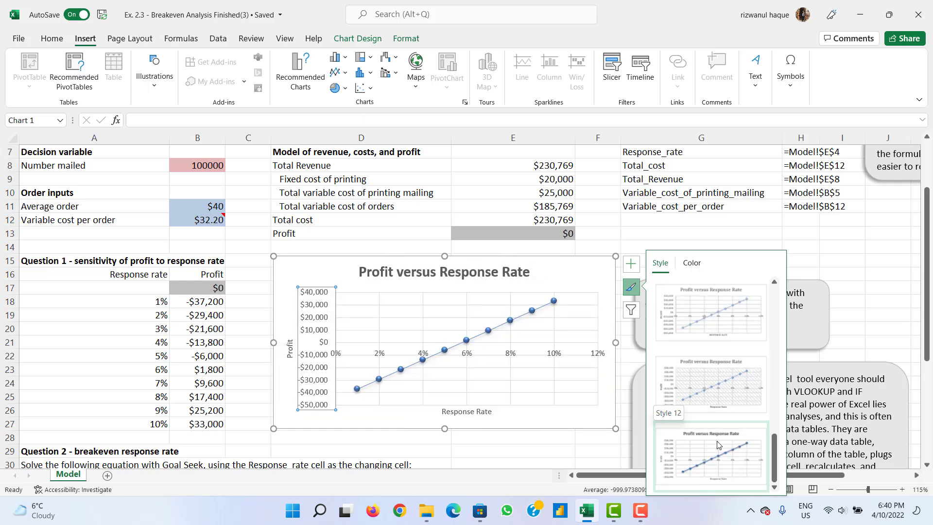
{"action": "scroll", "coordinate": [717, 442], "scroll_direction": "up", "scroll_amount": 4}
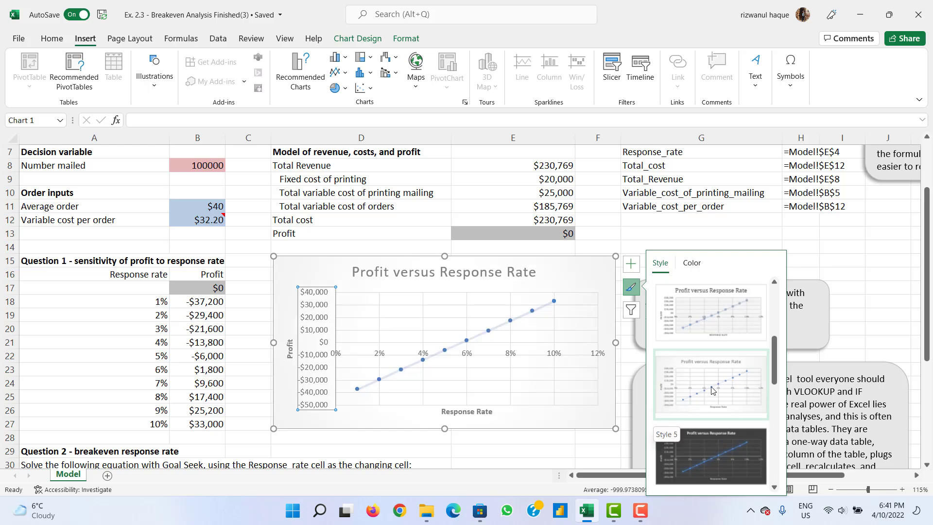
{"action": "scroll", "coordinate": [712, 390], "scroll_direction": "up", "scroll_amount": 2}
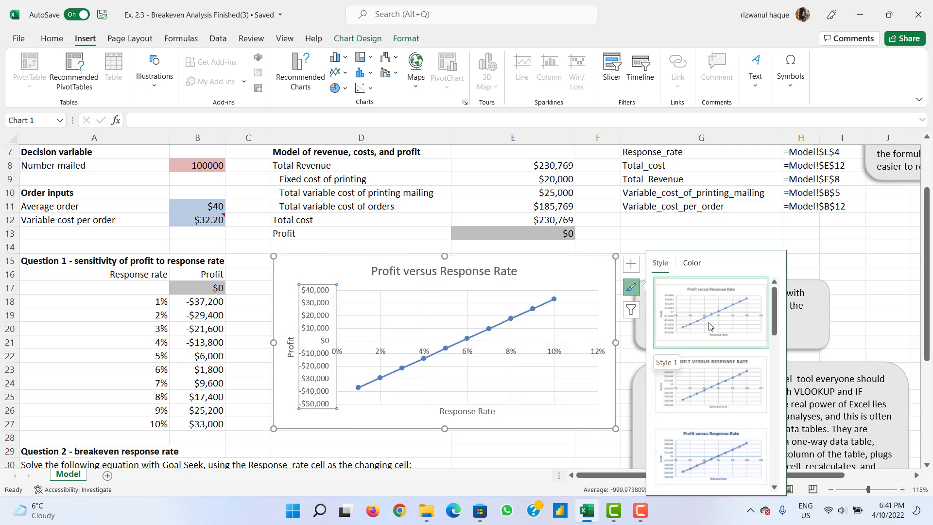
{"action": "left_click", "coordinate": [728, 451]}
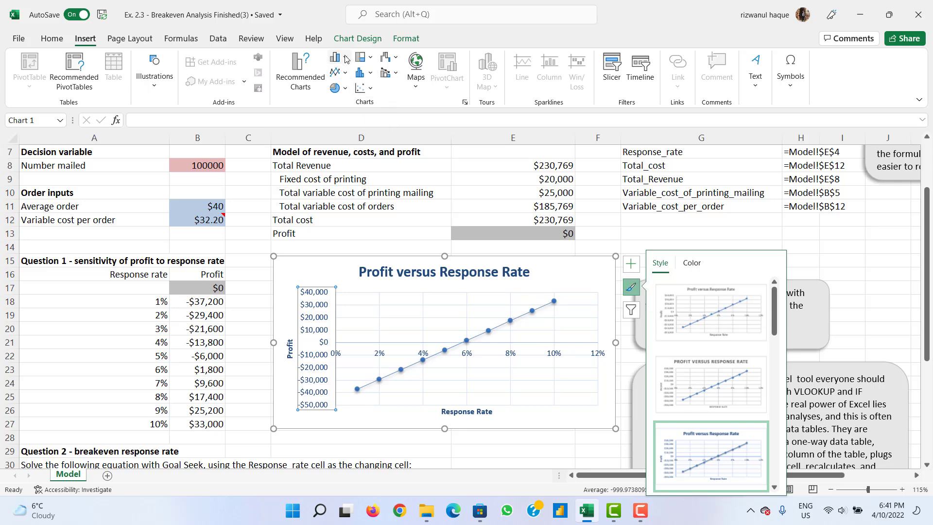
Step: Browse the recommended chart types for the Profit versus Response Rate chart and close the suggestions without choosing one
{"action": "left_click", "coordinate": [294, 86]}
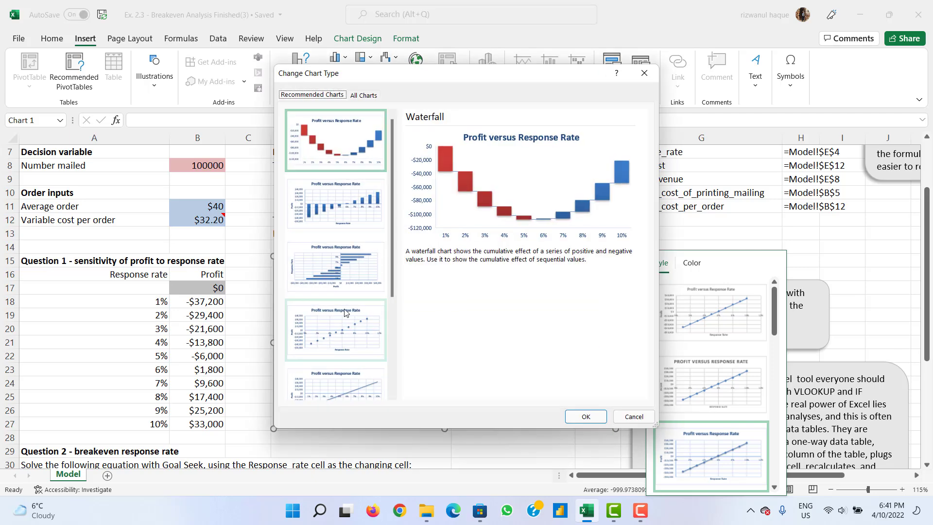
{"action": "scroll", "coordinate": [342, 287], "scroll_direction": "down", "scroll_amount": 2}
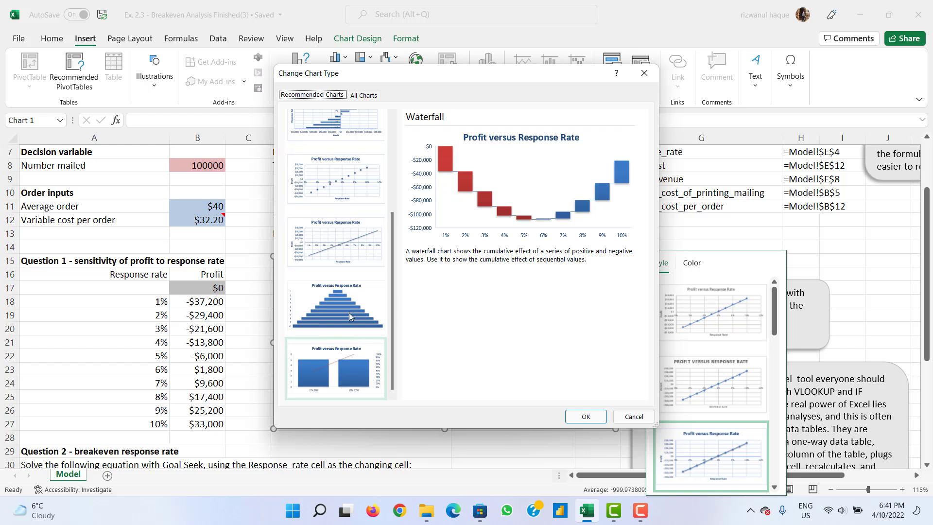
{"action": "scroll", "coordinate": [349, 313], "scroll_direction": "up", "scroll_amount": 5}
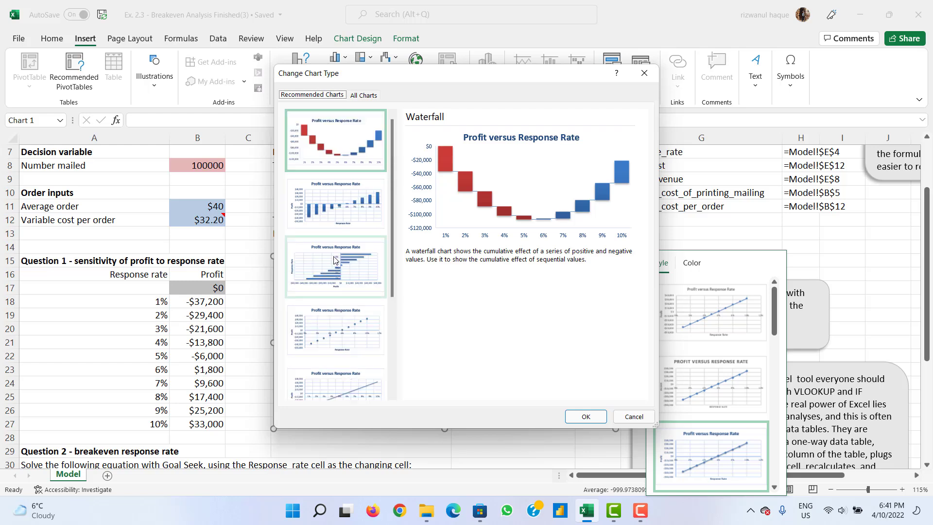
{"action": "left_click", "coordinate": [641, 82]}
{"action": "left_click", "coordinate": [771, 224]}
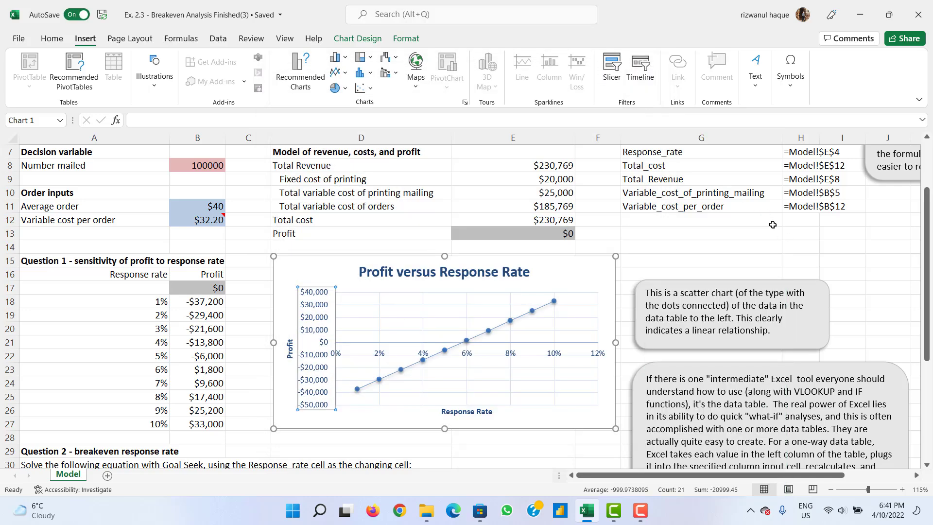
{"action": "left_click", "coordinate": [747, 227]}
Step: Review the range names list in G2:I11 and the options for defining, applying and using names in formulas
{"action": "scroll", "coordinate": [465, 324], "scroll_direction": "up", "scroll_amount": 2}
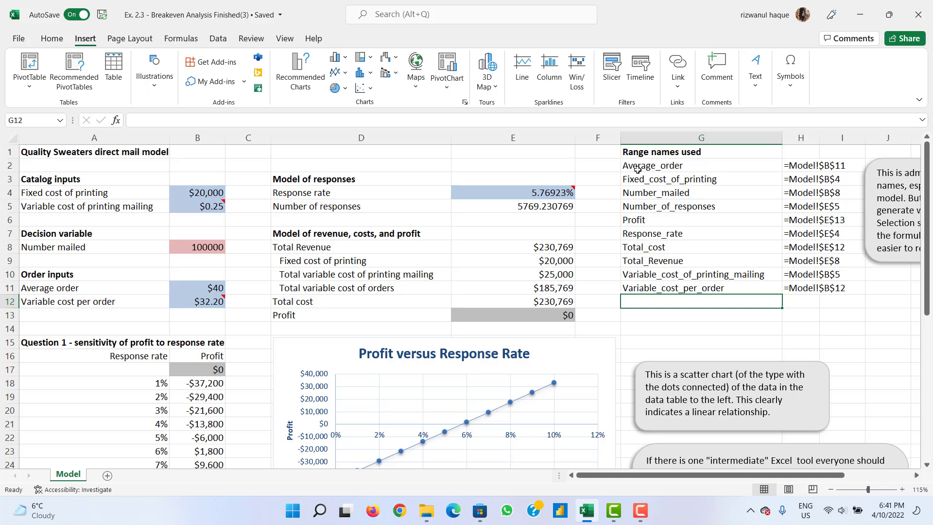
{"action": "left_click_drag", "start_coordinate": [638, 170], "coordinate": [829, 283]}
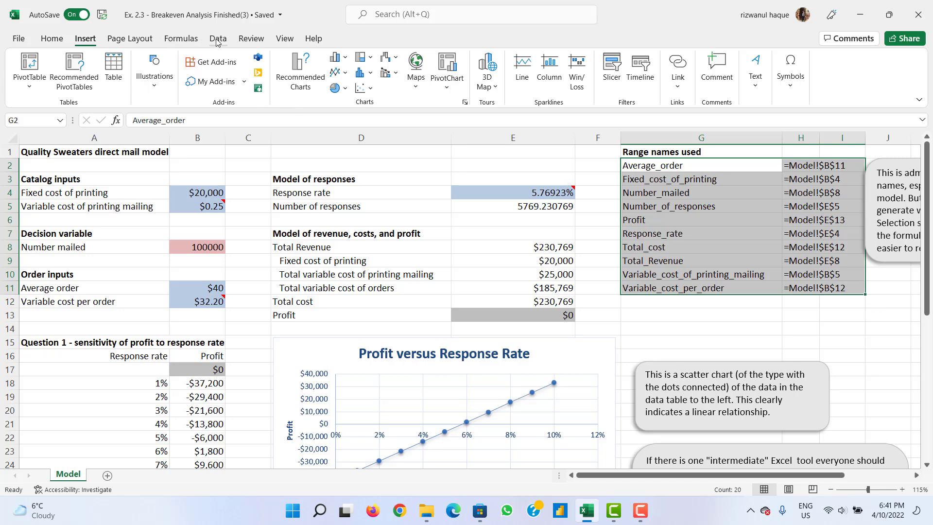
{"action": "left_click", "coordinate": [181, 39]}
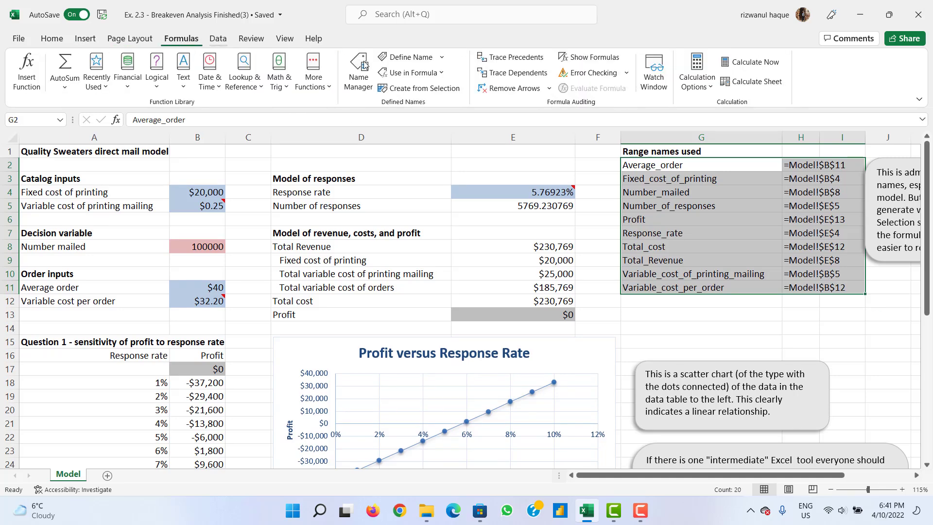
{"action": "left_click", "coordinate": [444, 73]}
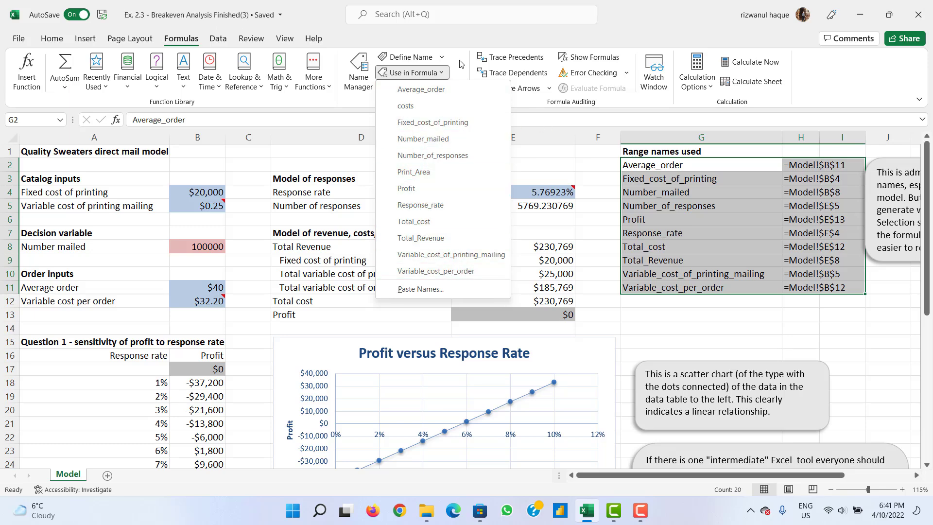
{"action": "left_click", "coordinate": [446, 59]}
{"action": "left_click", "coordinate": [443, 57]}
{"action": "left_click", "coordinate": [444, 58]}
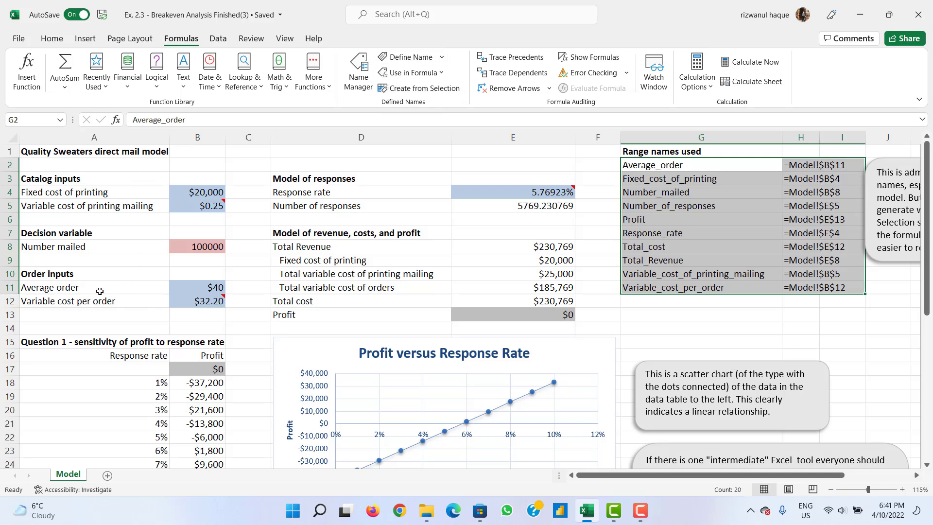
{"action": "left_click", "coordinate": [444, 58]}
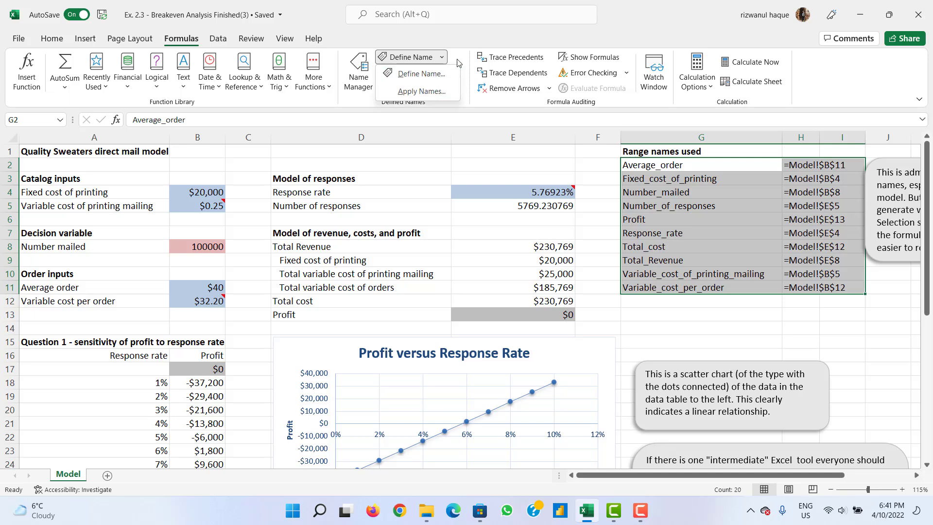
{"action": "key", "text": "Escape"}
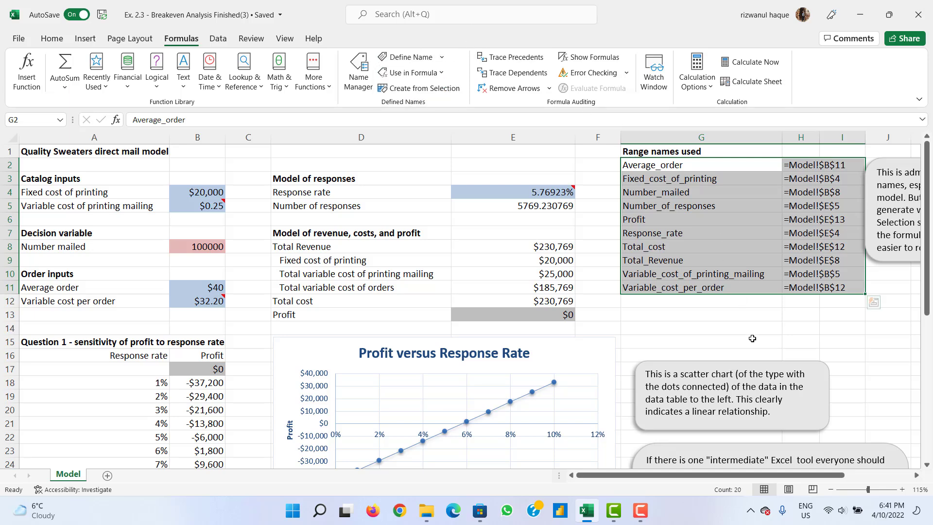
Step: Examine the Question 1 sensitivity table and Profit versus Response Rate chart against the response rate and profit in the model
{"action": "left_click", "coordinate": [751, 340]}
{"action": "scroll", "coordinate": [498, 364], "scroll_direction": "down", "scroll_amount": 4}
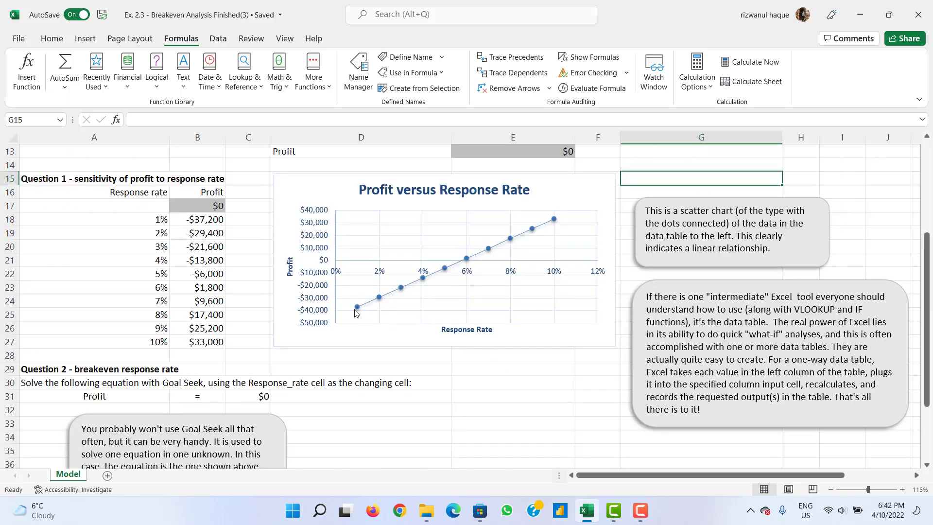
{"action": "scroll", "coordinate": [355, 312], "scroll_direction": "up", "scroll_amount": 4}
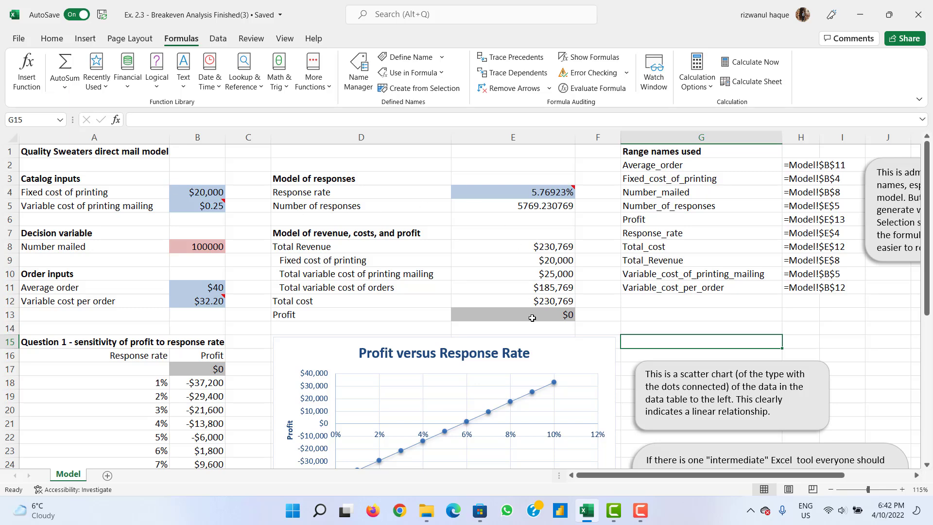
{"action": "mouse_move", "coordinate": [544, 195]}
{"action": "scroll", "coordinate": [535, 312], "scroll_direction": "down", "scroll_amount": 1}
{"action": "scroll", "coordinate": [194, 341], "scroll_direction": "down", "scroll_amount": 1}
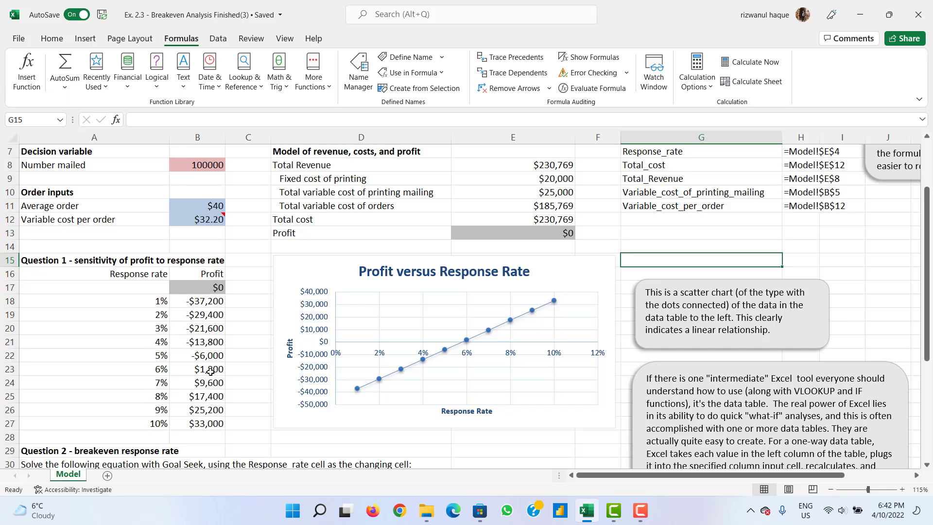
{"action": "scroll", "coordinate": [210, 371], "scroll_direction": "up", "scroll_amount": 2}
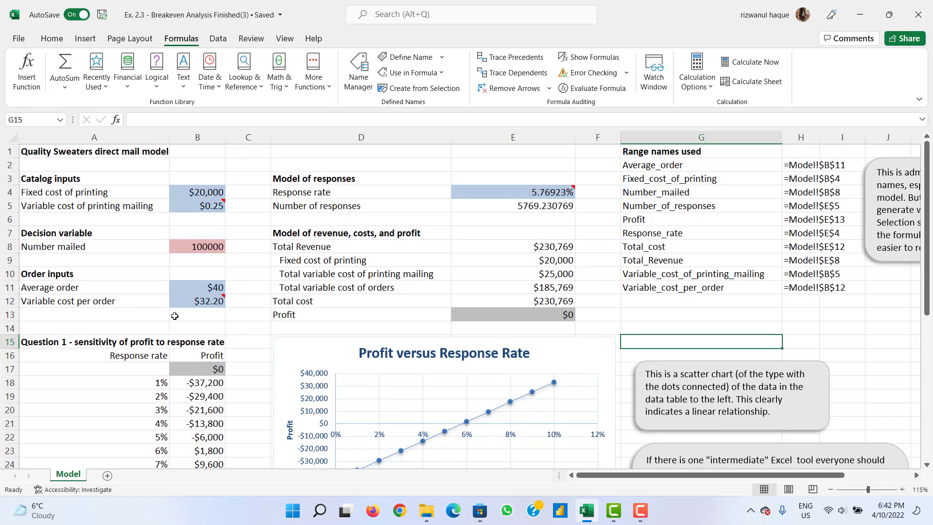
Step: Check the variable cost inputs and inspect the Total Revenue formula in cell E8 without editing it
{"action": "mouse_move", "coordinate": [199, 304]}
{"action": "mouse_move", "coordinate": [204, 210]}
{"action": "double_click", "coordinate": [557, 248]}
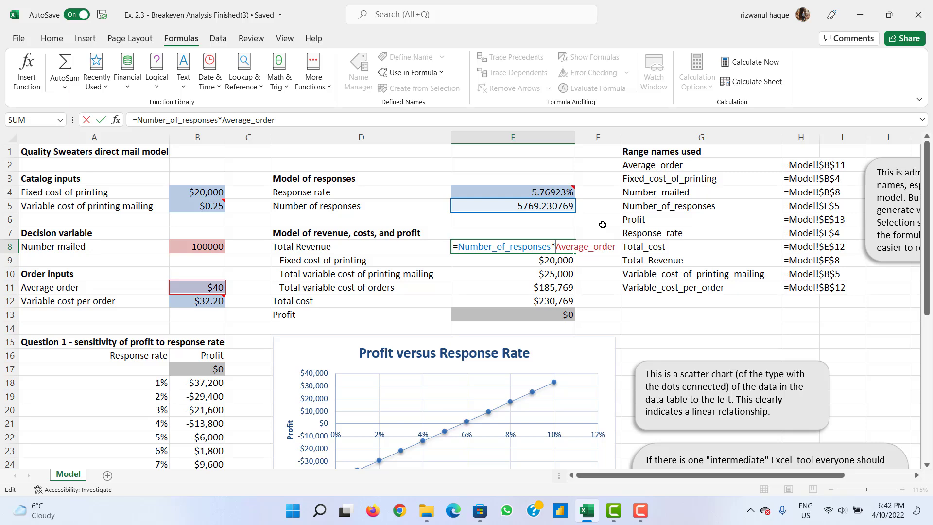
{"action": "key", "text": "Escape"}
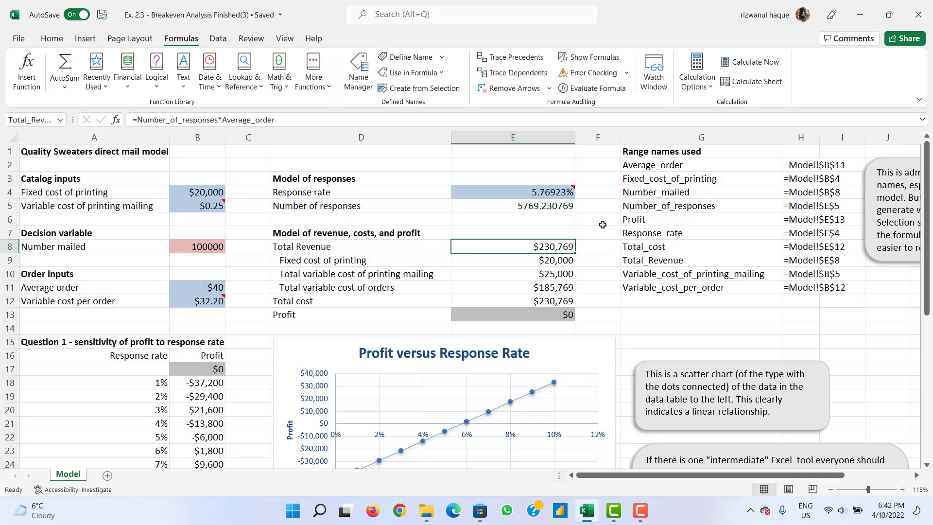